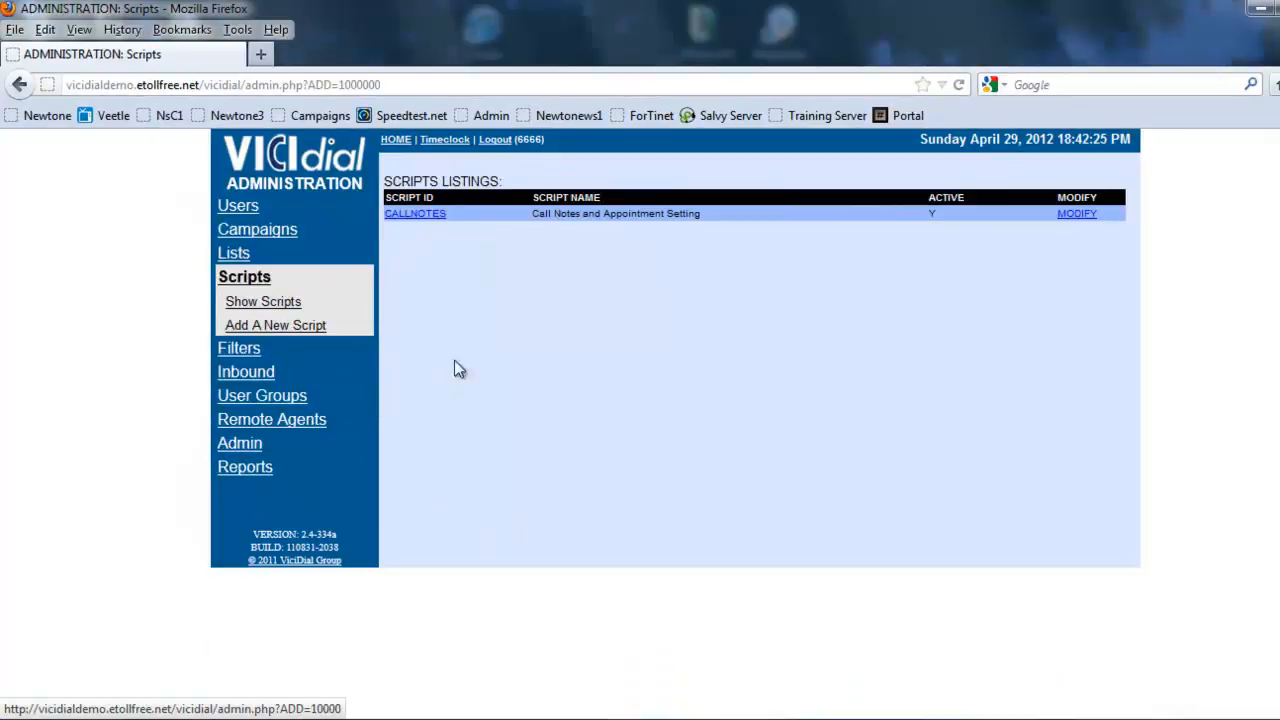
# Step: Start a new script with the ID OUTBOUND and the name "OutBOund Script", leaving the comments empty
pyautogui.click(266, 326)
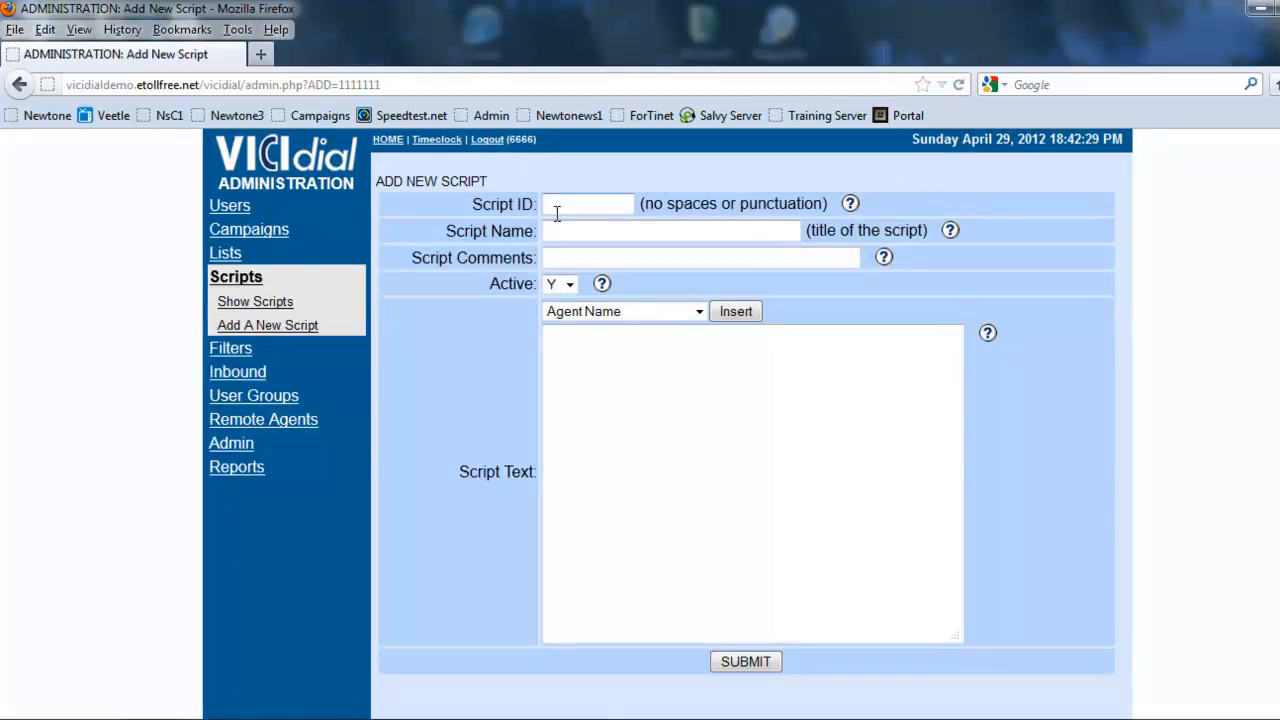
pyautogui.write('OUTBOUND')
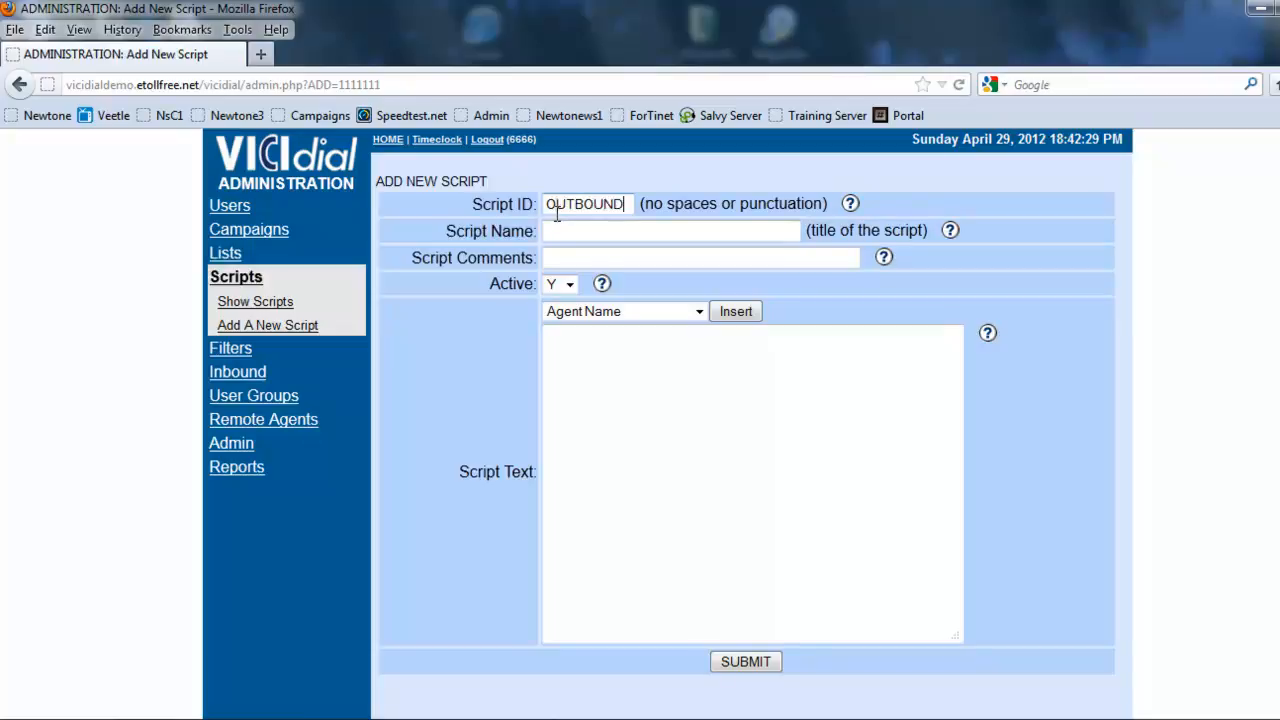
pyautogui.press('Tab')
pyautogui.press('Tab')
pyautogui.write('OutBOund Scr')
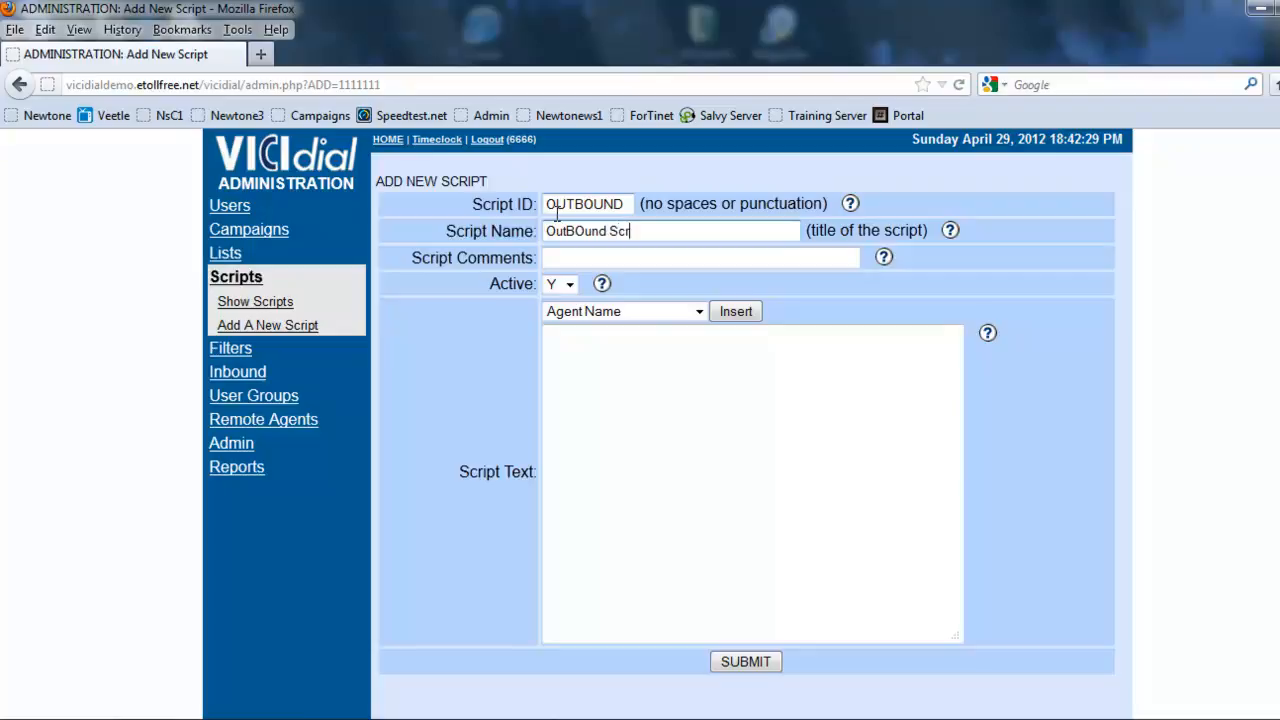
pyautogui.write('ipt')
pyautogui.press('Tab')
pyautogui.press('Tab')
pyautogui.press('Tab')
pyautogui.press('Tab')
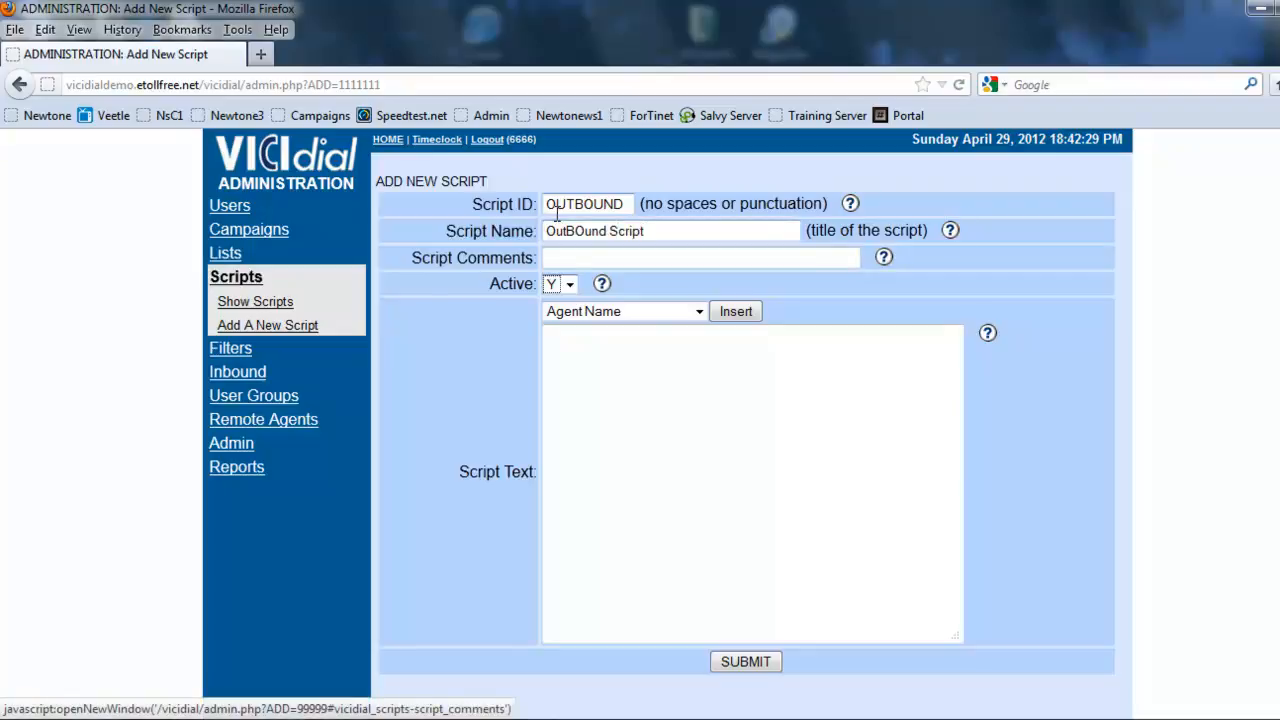
# Step: Begin the script text with "Hello my name is" followed by the inserted Agent Name field
pyautogui.click(606, 348)
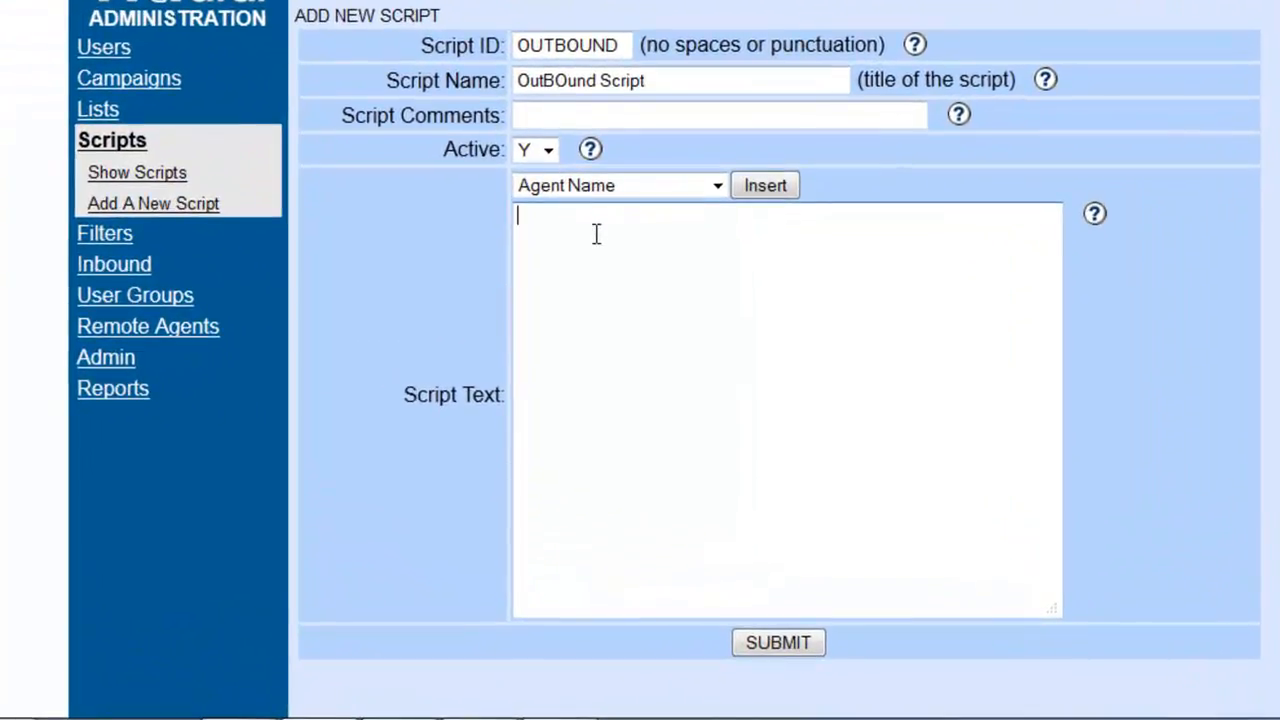
pyautogui.write('Hello my name is')
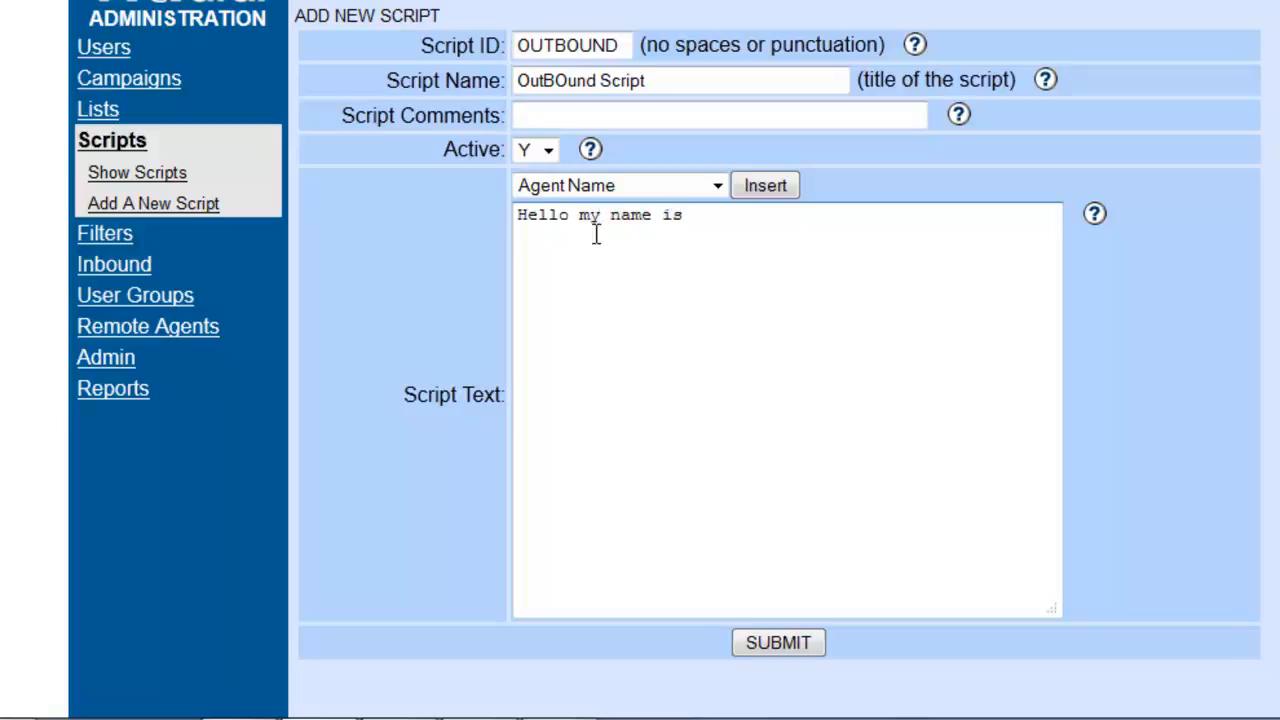
pyautogui.write(' _____________')
pyautogui.moveTo(810, 222); pyautogui.dragTo(693, 225)
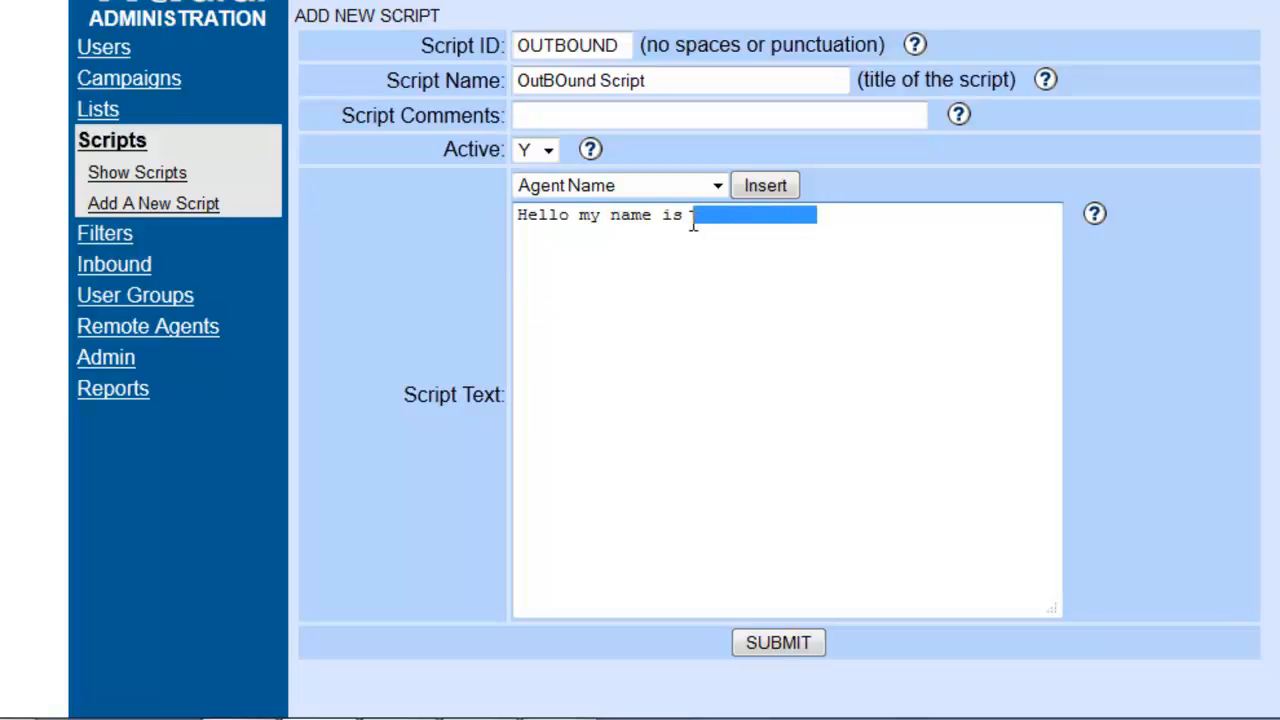
pyautogui.press('BackSpace')
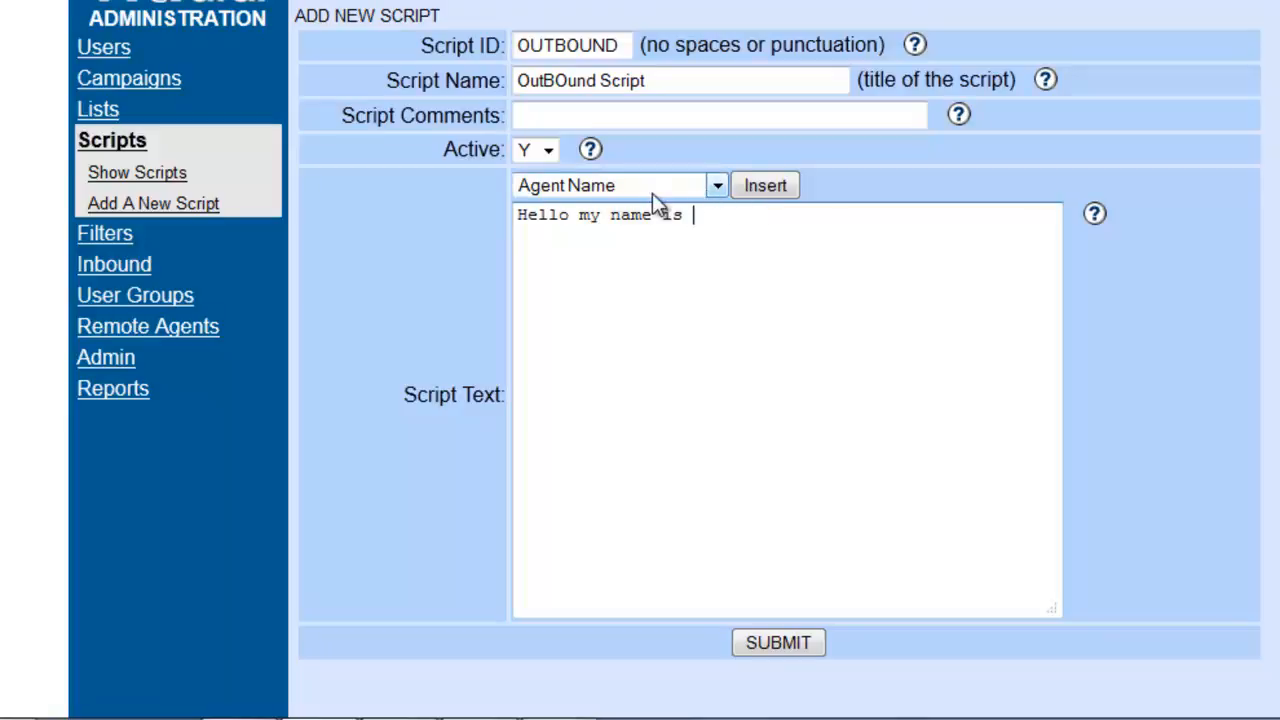
pyautogui.click(760, 188)
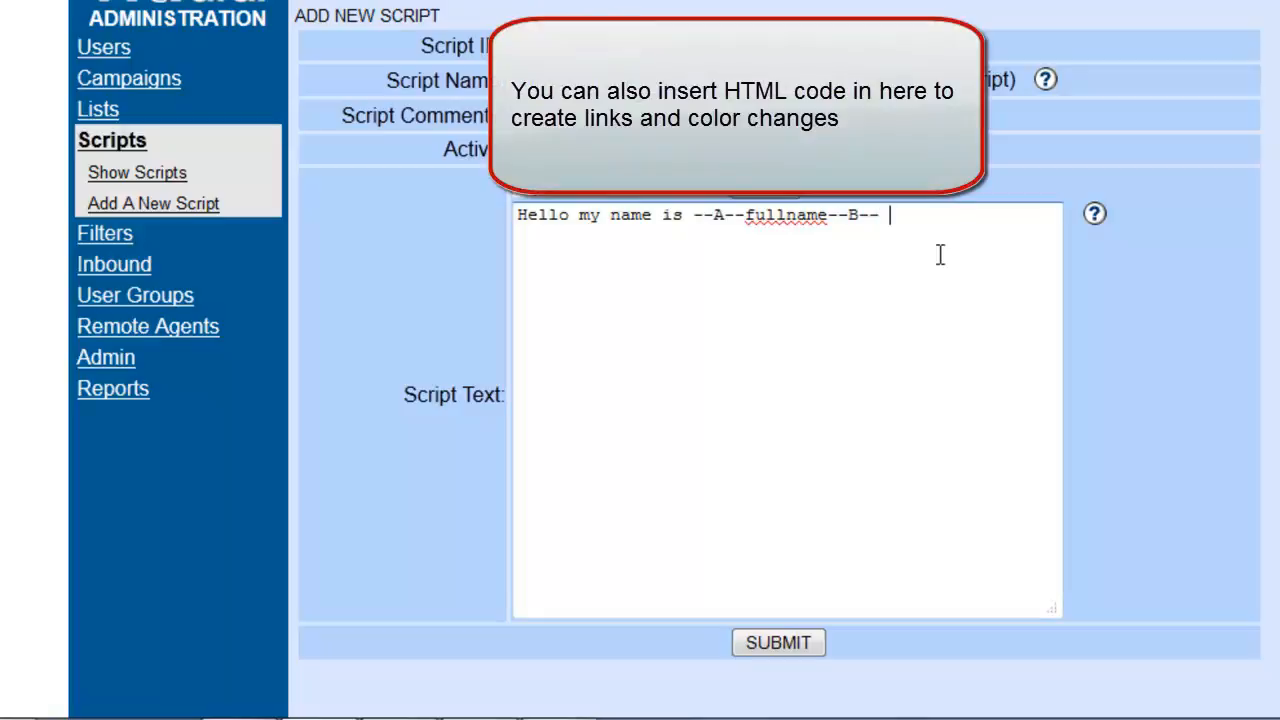
# Step: Continue the script text with "may I speak with" and insert the title field after it
pyautogui.write('may I speak with')
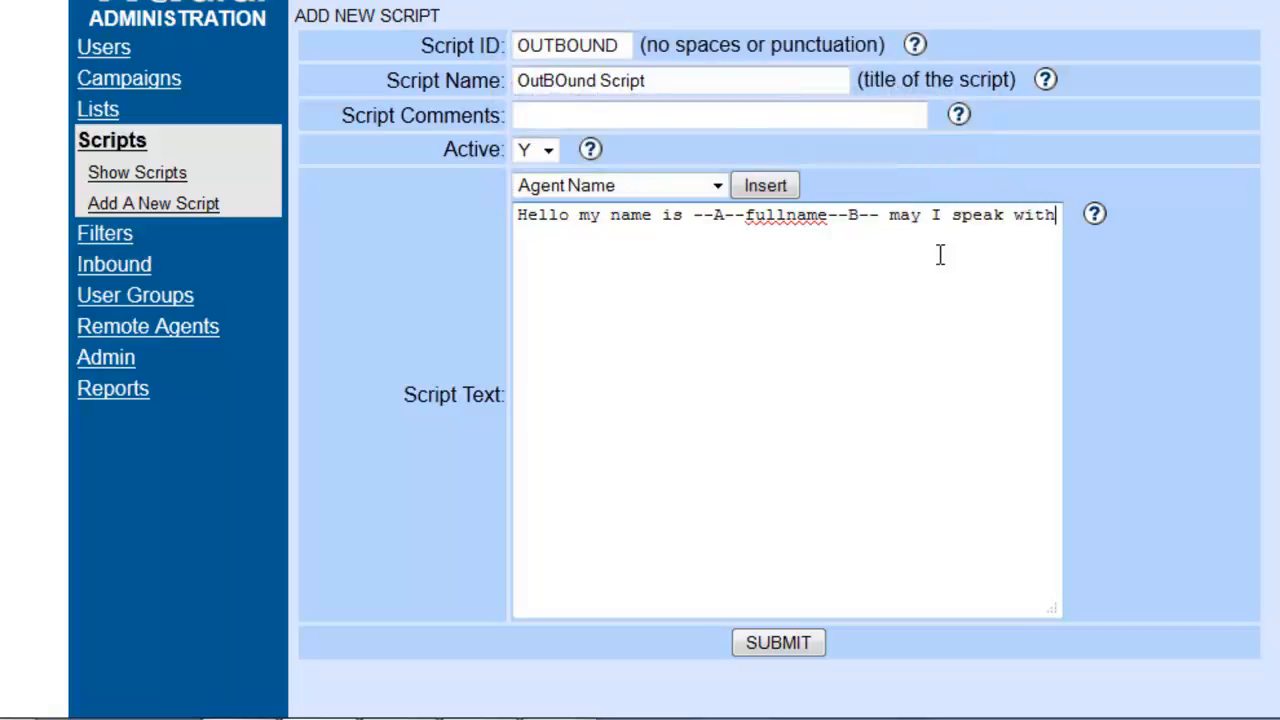
pyautogui.click(578, 188)
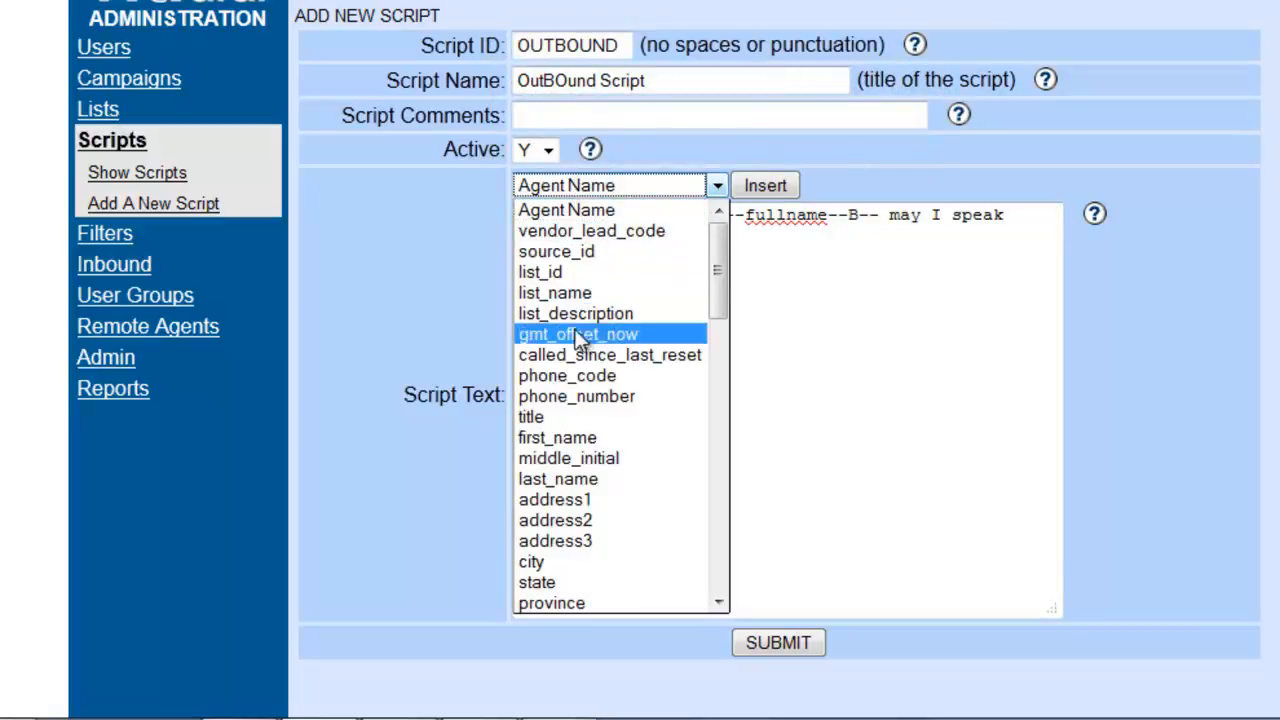
pyautogui.click(558, 417)
pyautogui.click(574, 236)
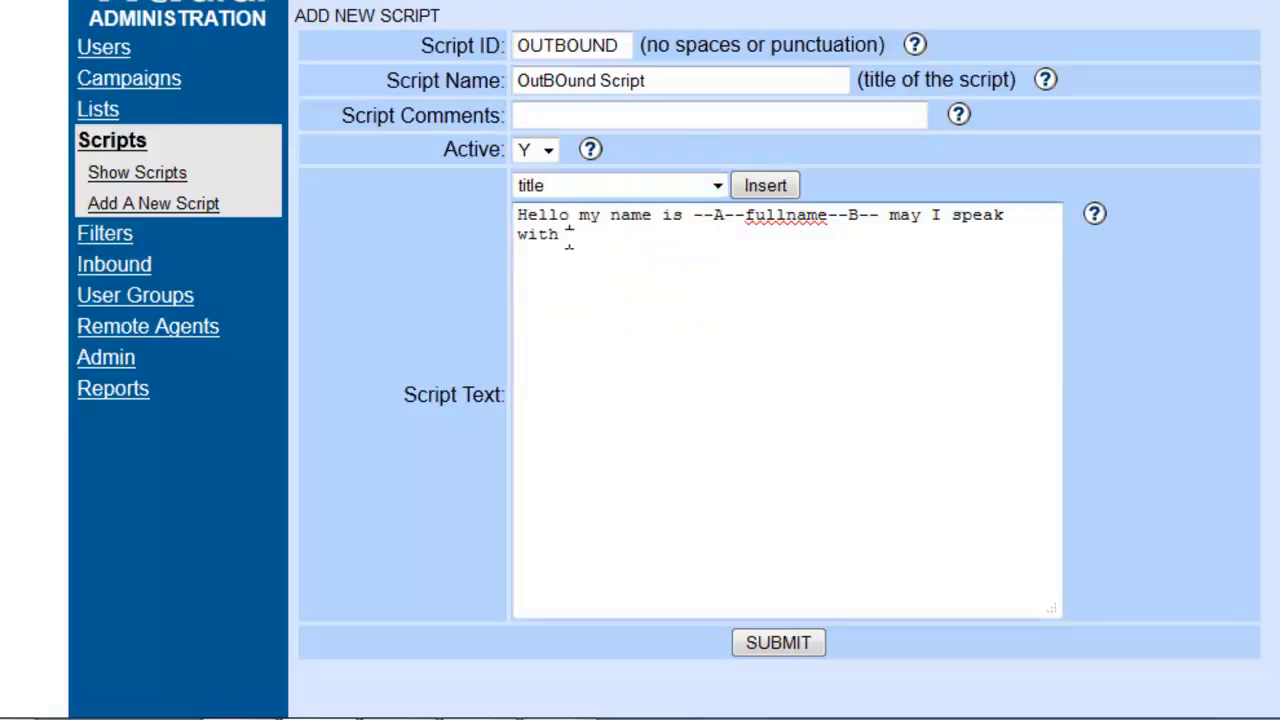
pyautogui.click(762, 187)
# Step: Insert the first_name and last_name fields after the title field in the script text
pyautogui.click(716, 187)
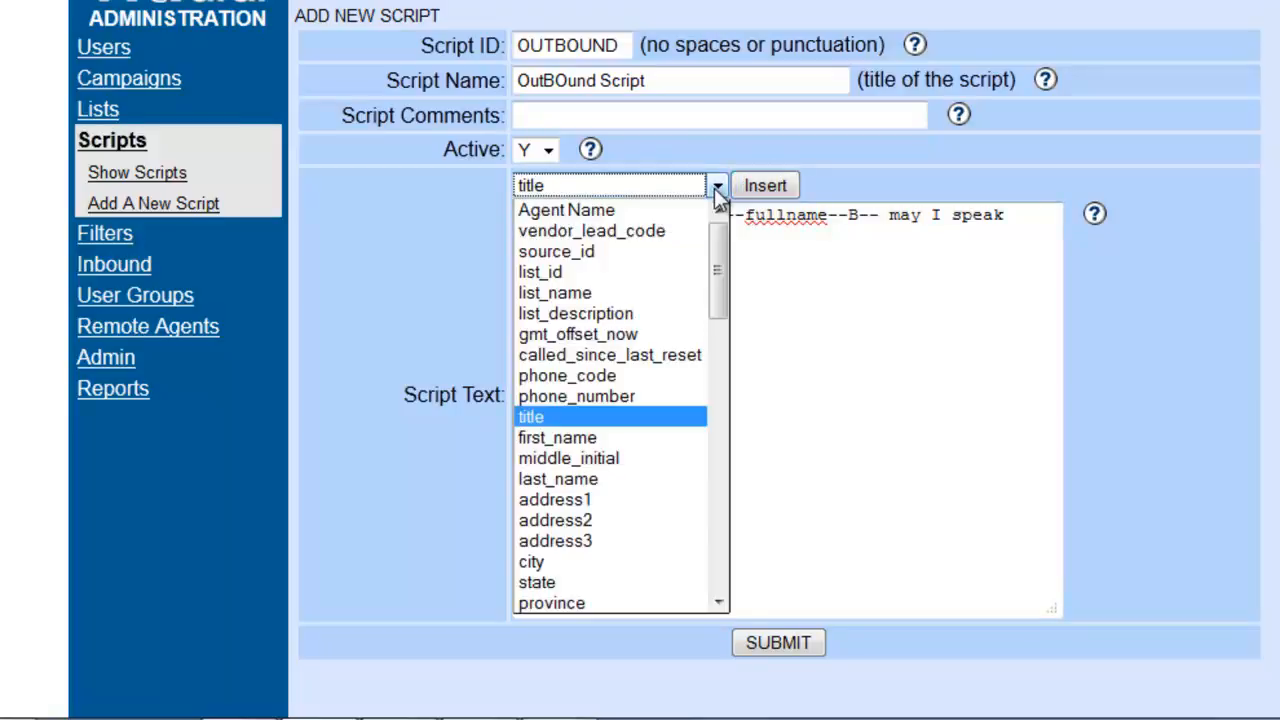
pyautogui.click(578, 447)
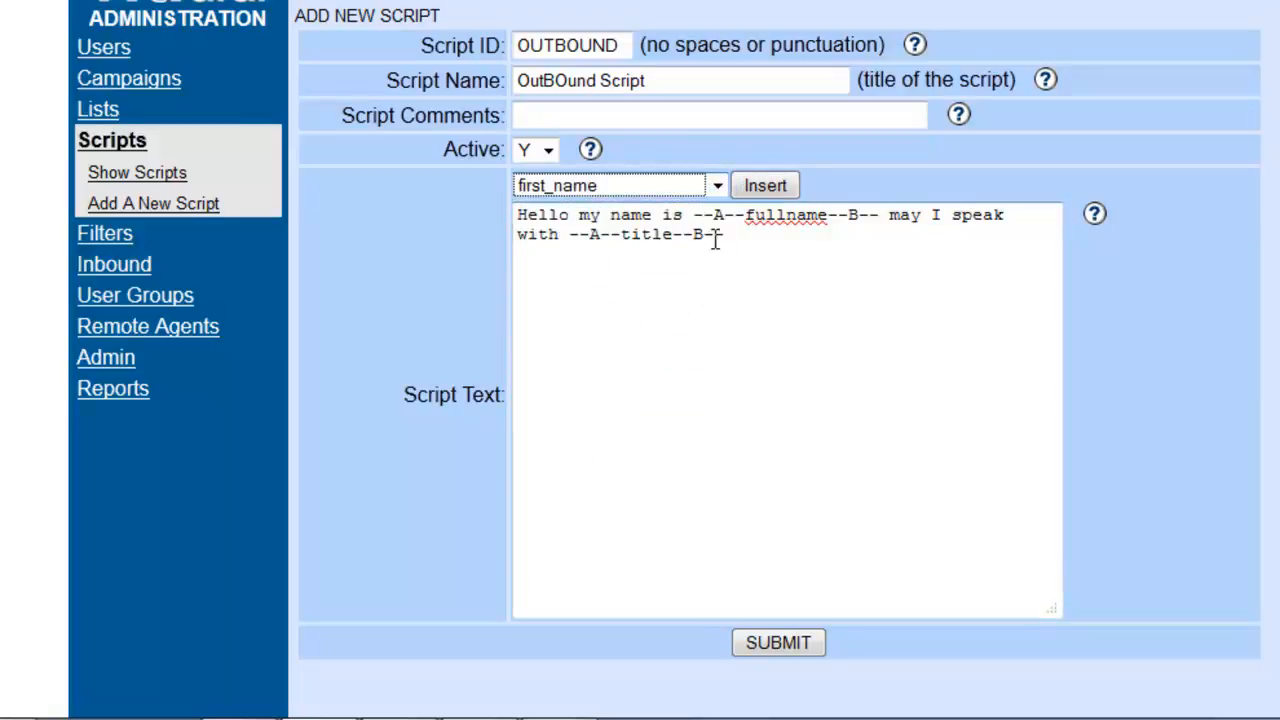
pyautogui.click(727, 234)
pyautogui.click(750, 190)
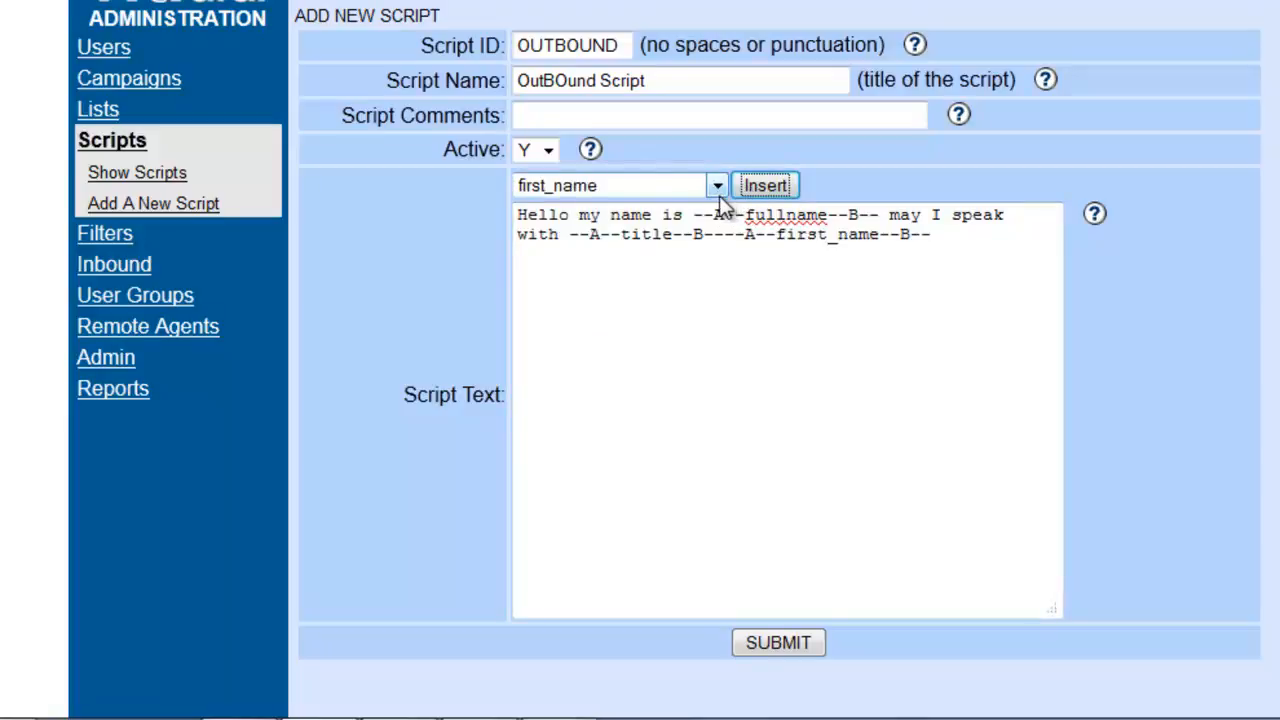
pyautogui.click(717, 186)
pyautogui.click(614, 479)
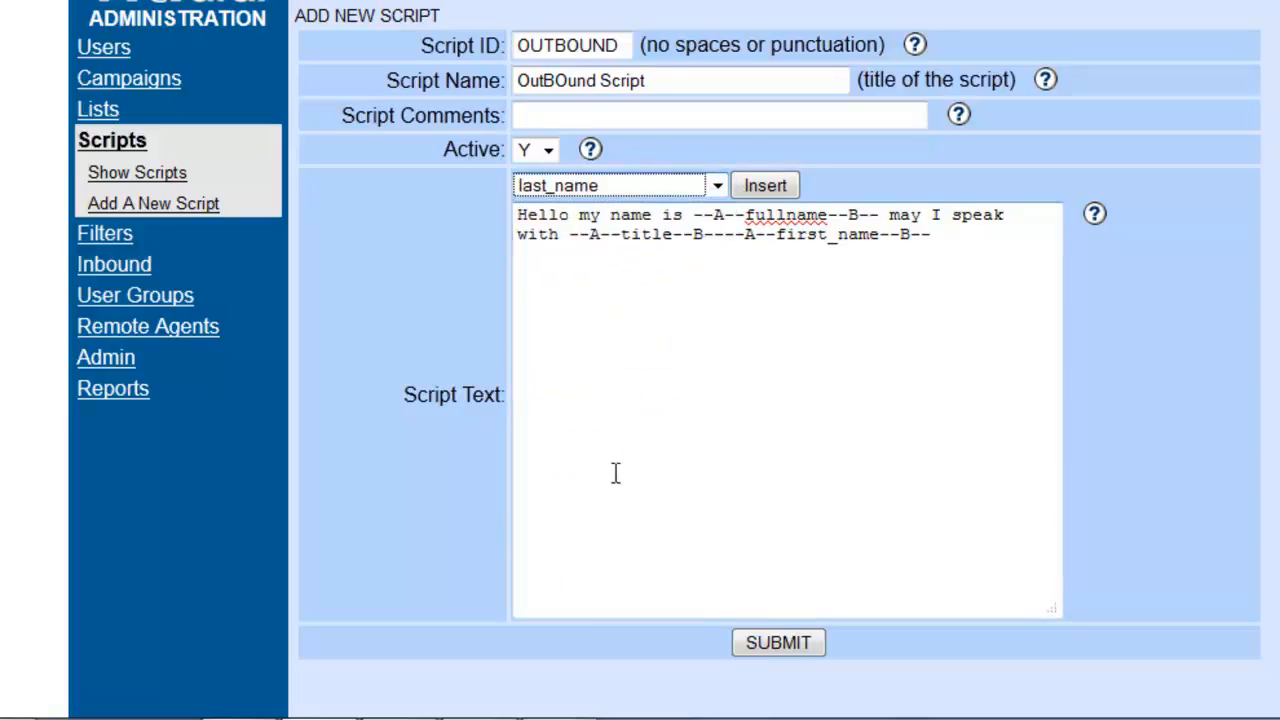
pyautogui.click(752, 187)
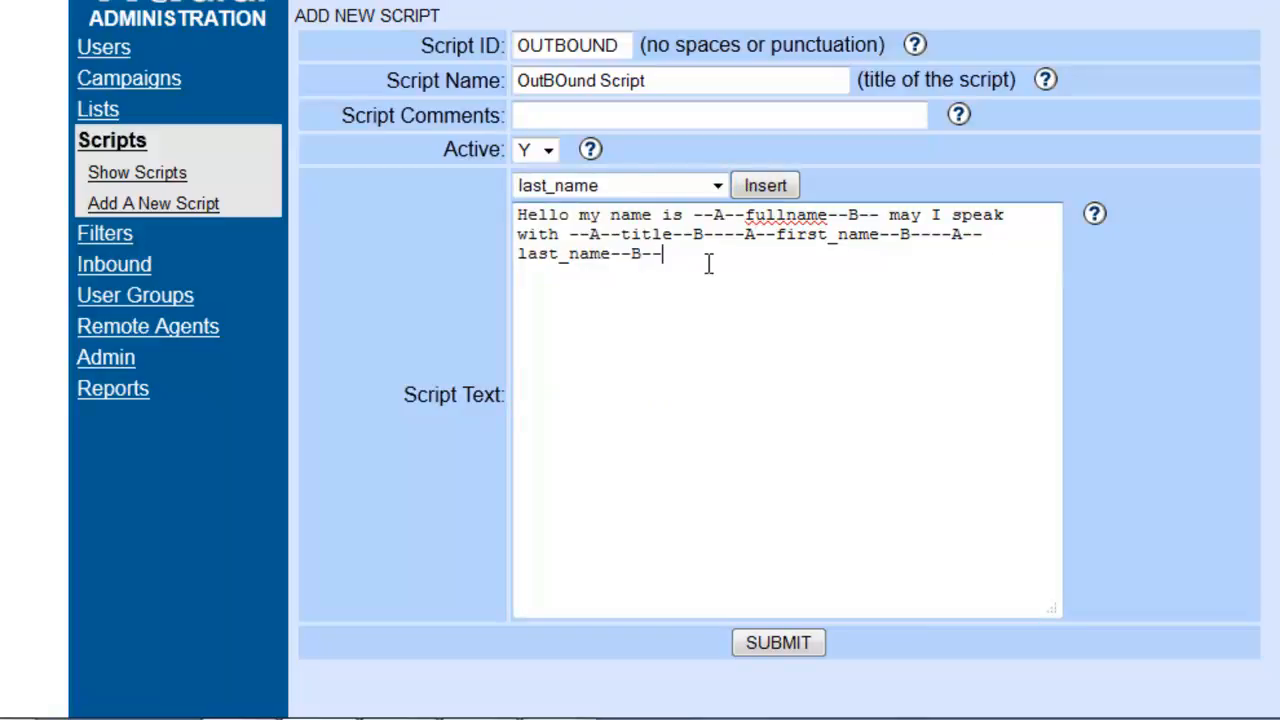
pyautogui.click(718, 187)
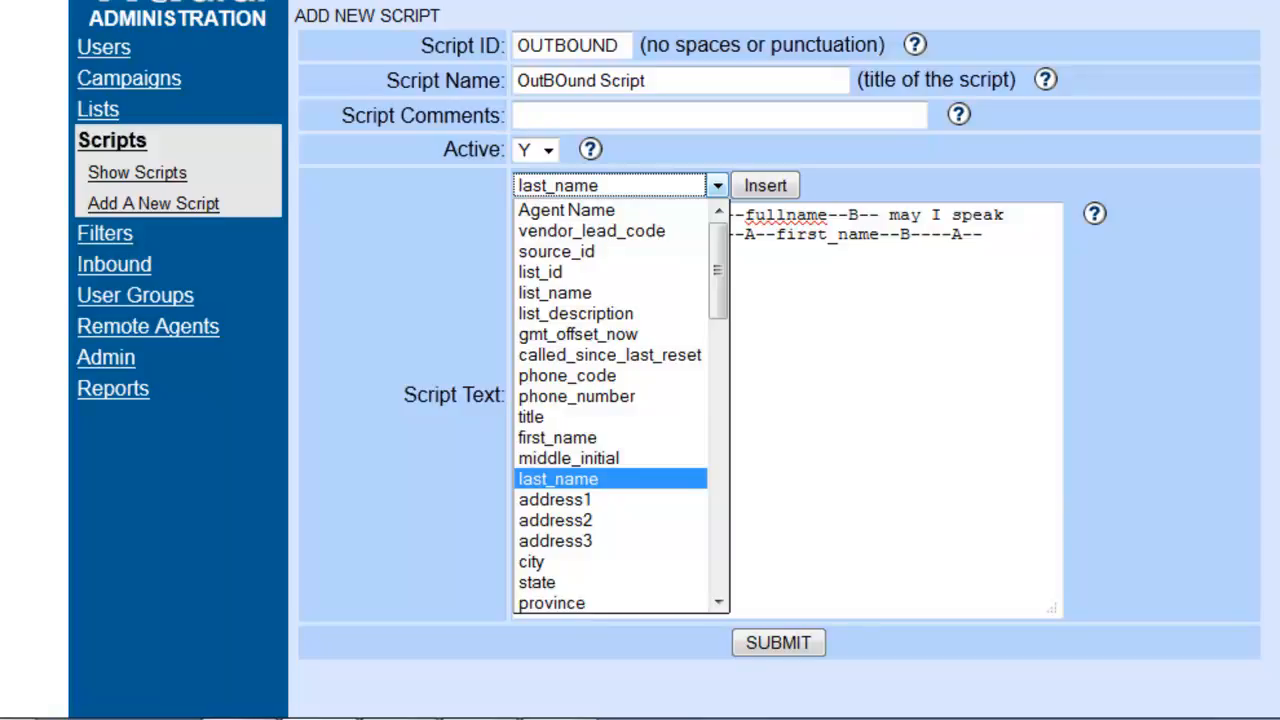
pyautogui.click(811, 314)
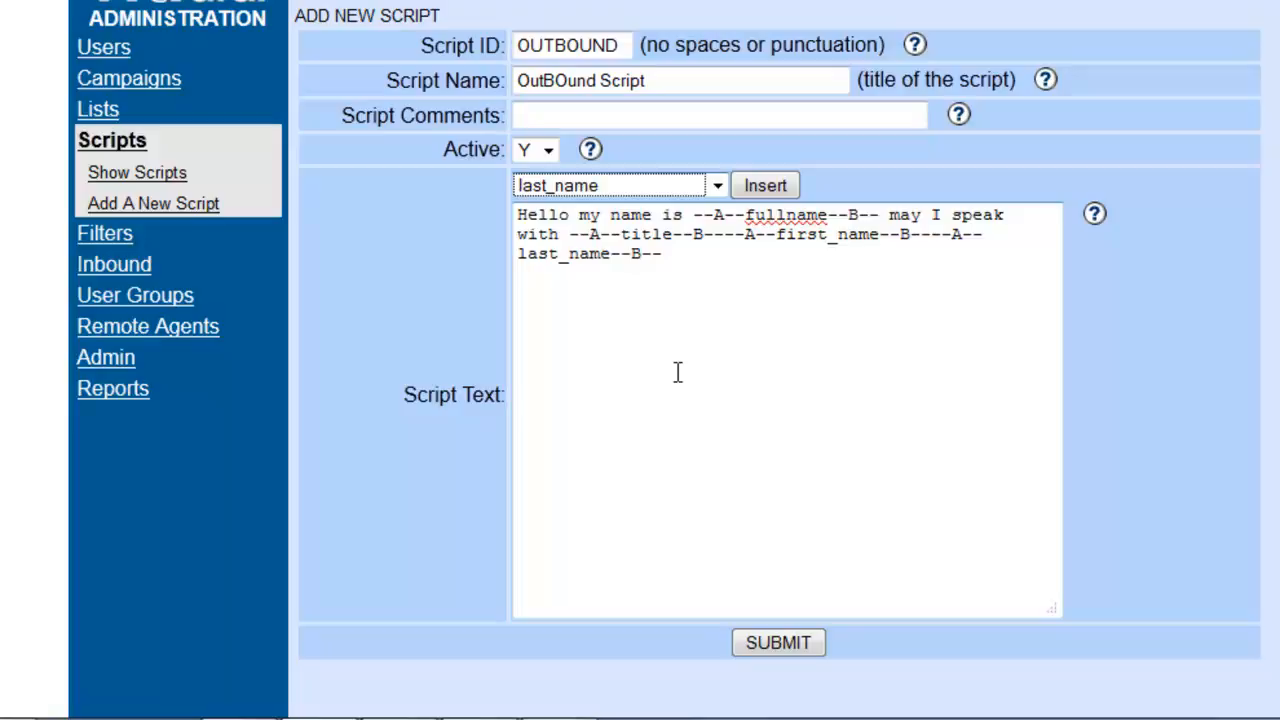
# Step: Append ", and I am calling about" to the end of the script text and submit the new script
pyautogui.click(685, 268)
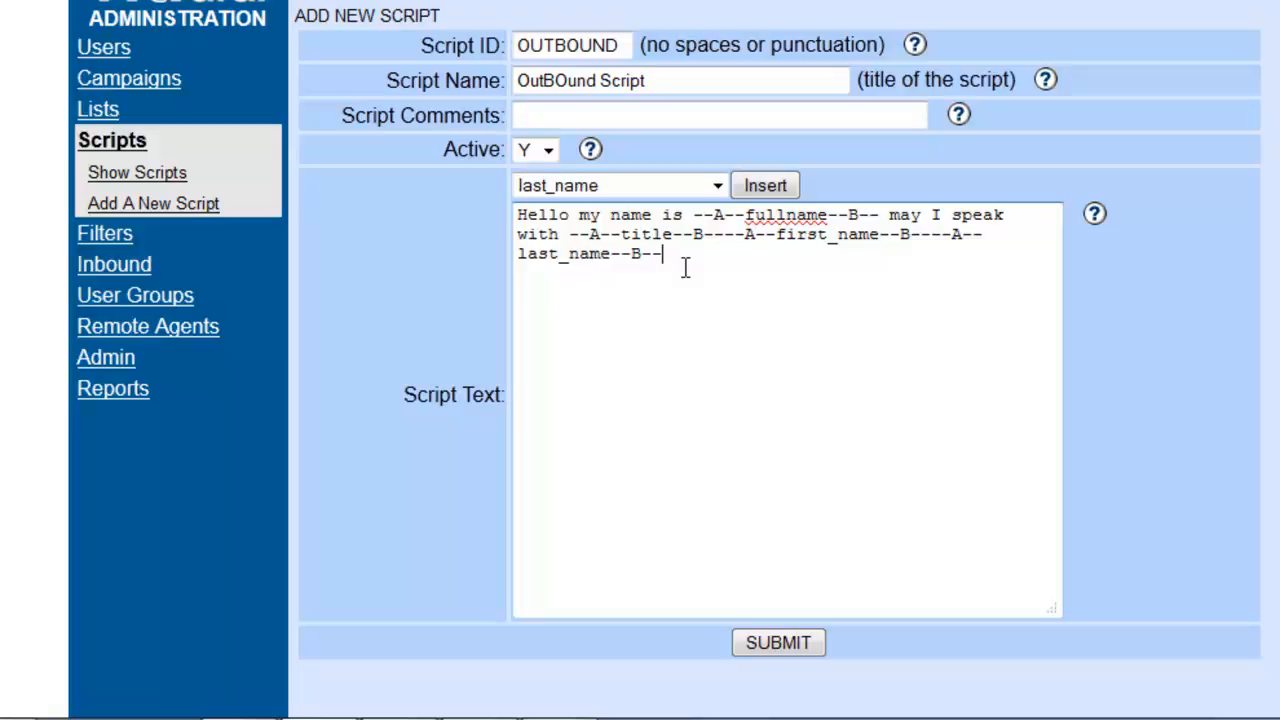
pyautogui.write(', and I am callinf')
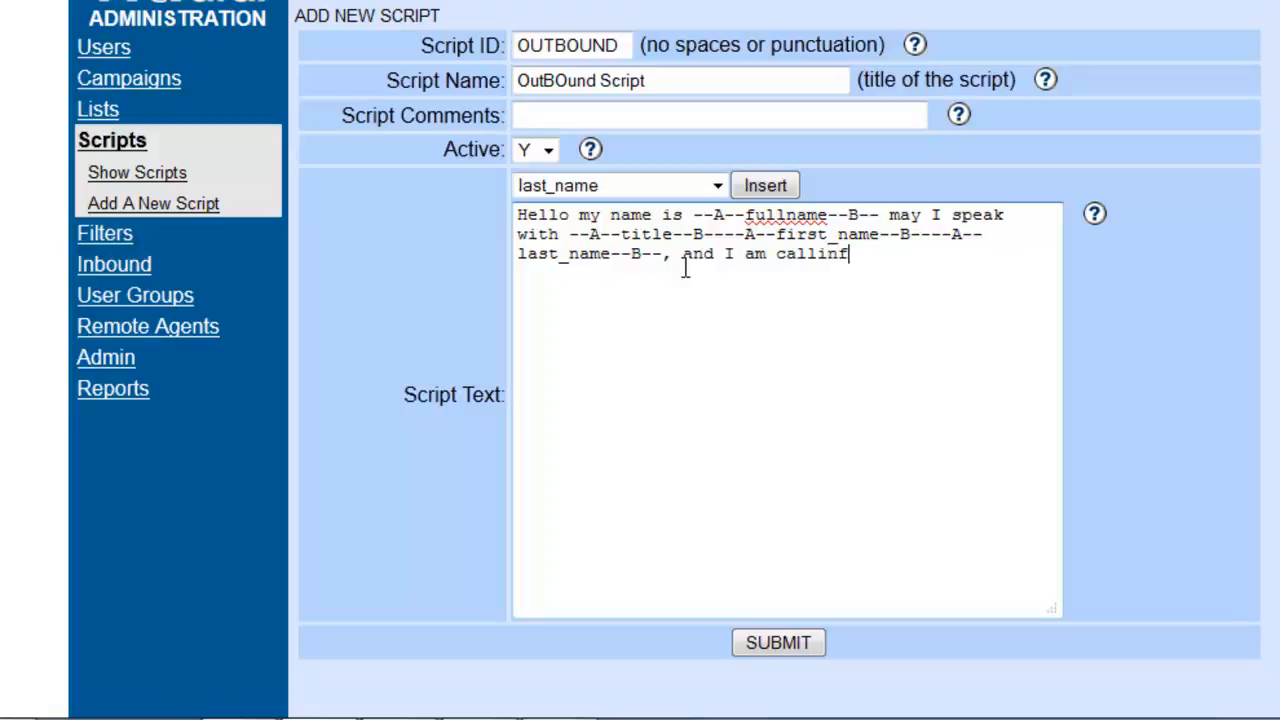
pyautogui.press('BackSpace')
pyautogui.write('g about')
pyautogui.click(779, 645)
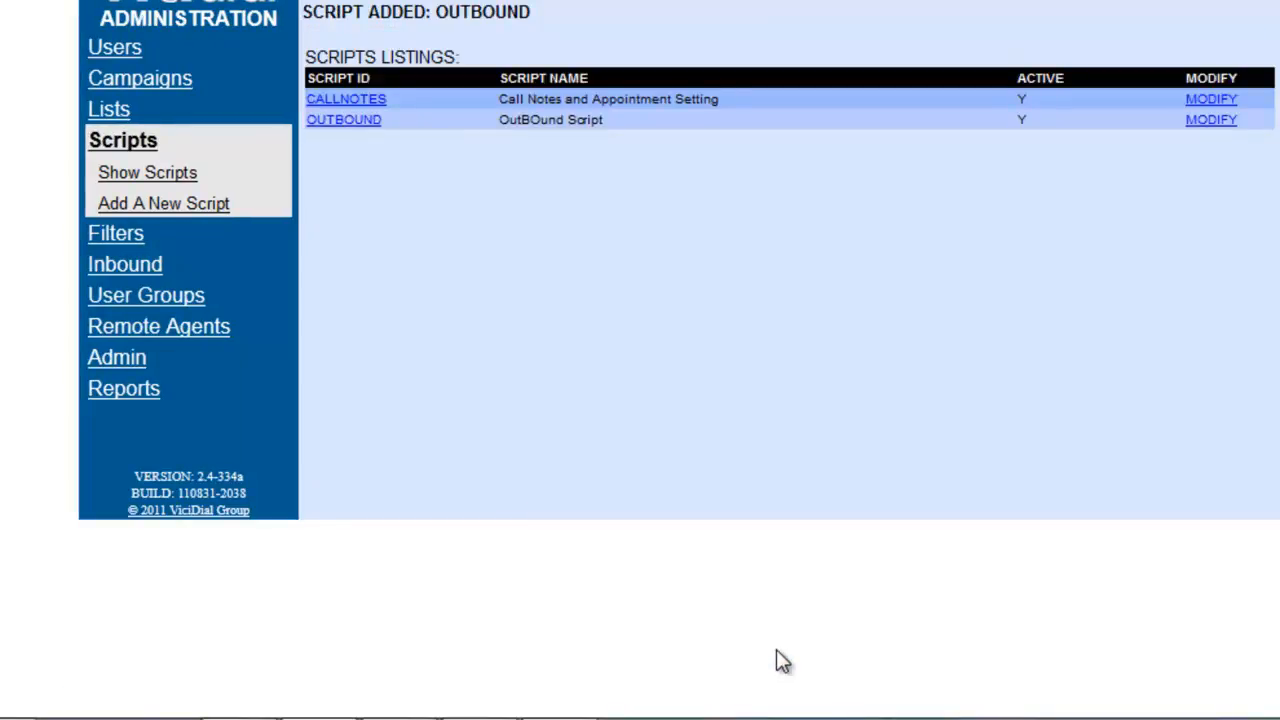
# Step: Open the OUTBOUND script and preview it, compare the preview with the script text, and close the preview
pyautogui.click(378, 121)
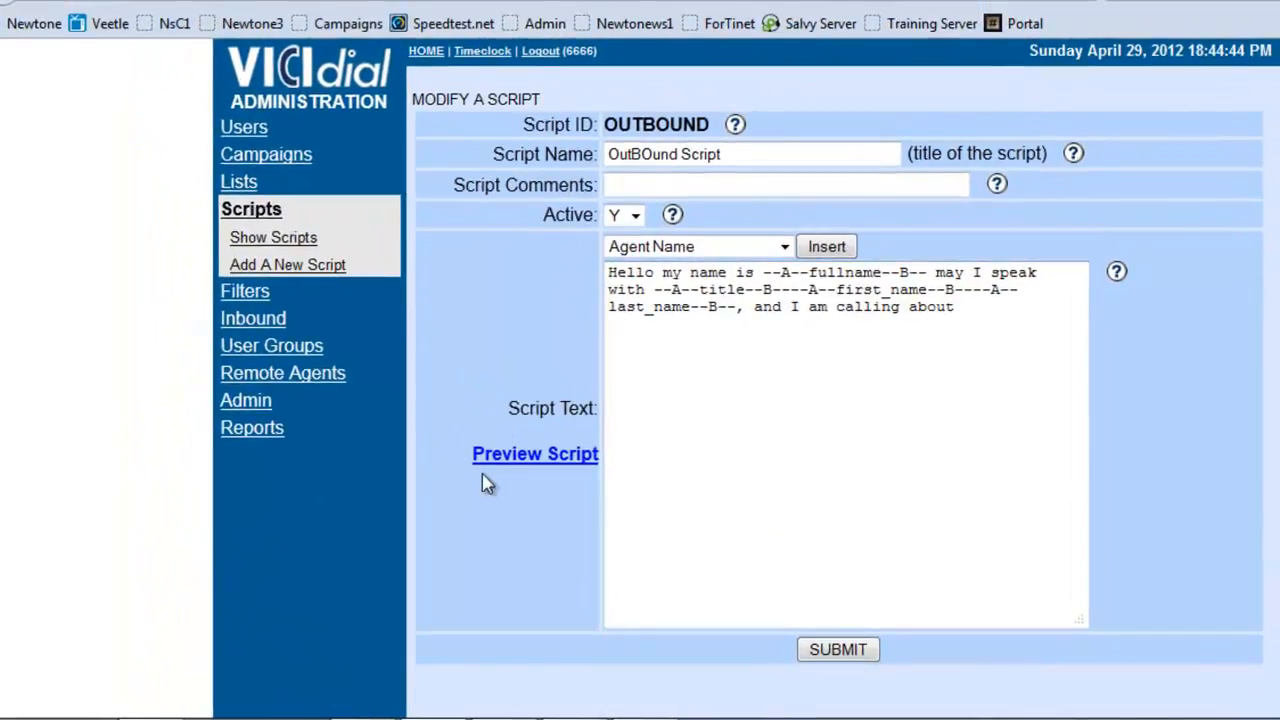
pyautogui.click(500, 455)
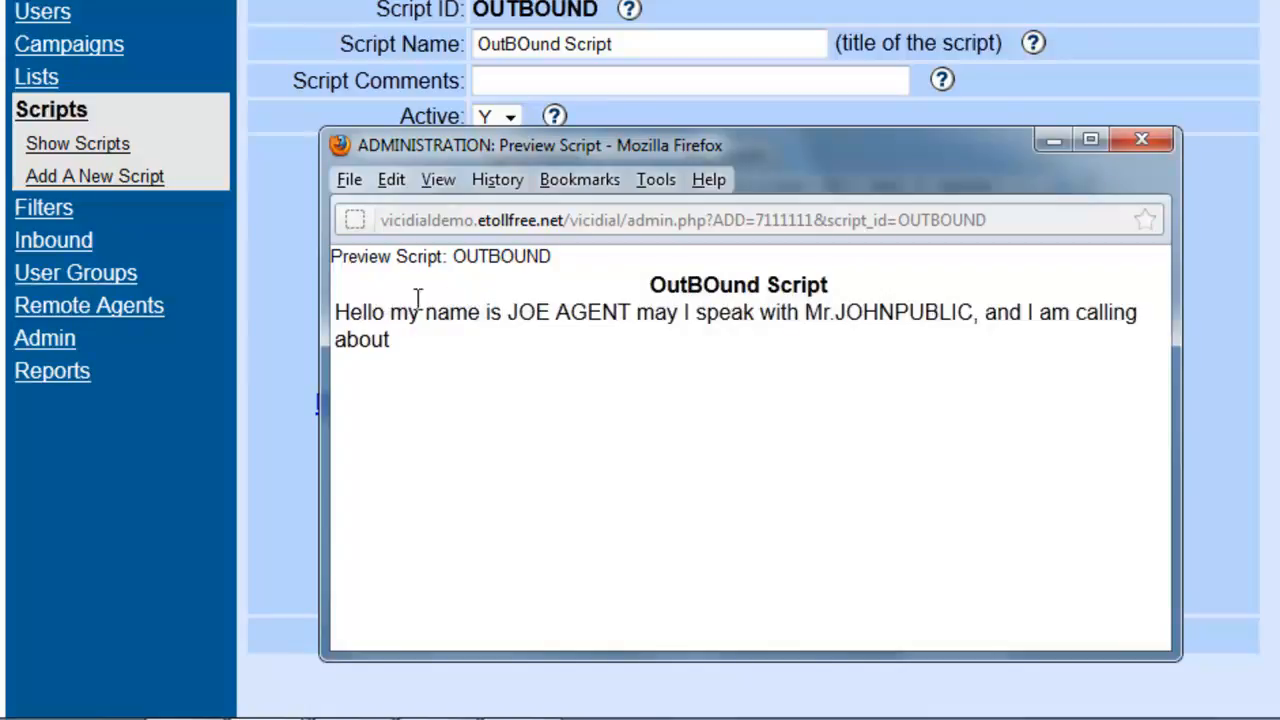
pyautogui.moveTo(500, 152); pyautogui.dragTo(545, 305)
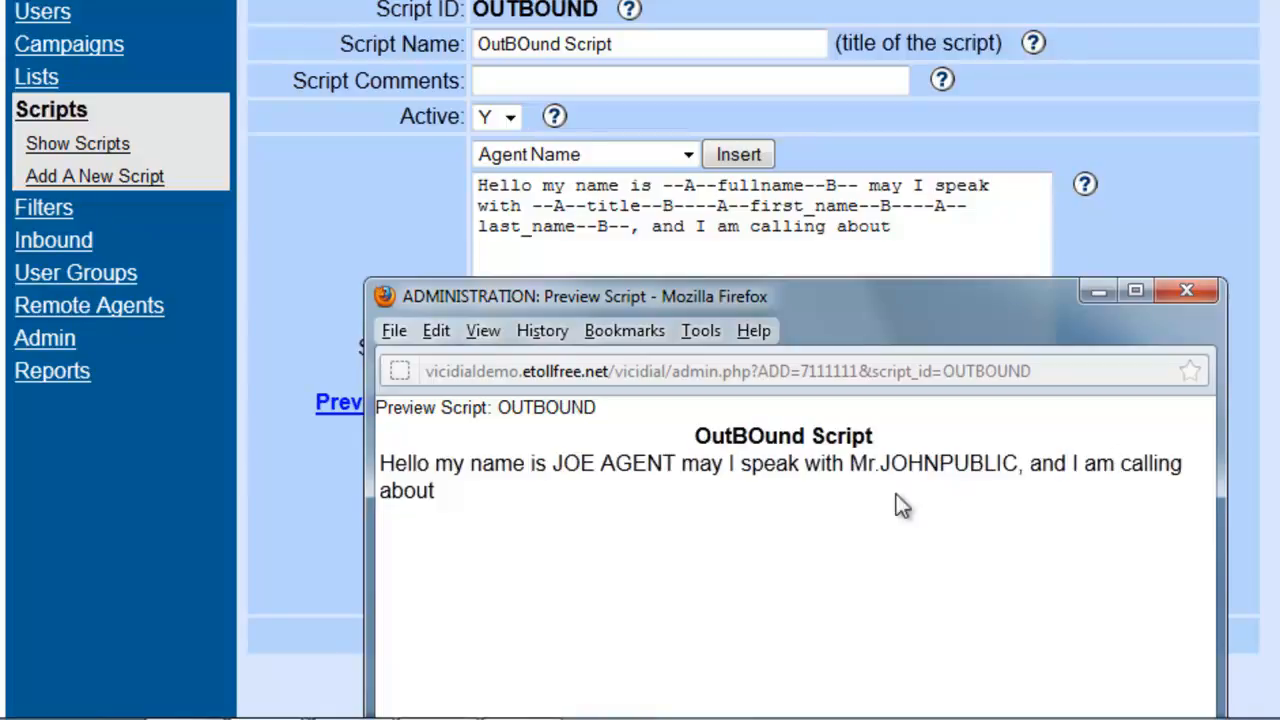
pyautogui.moveTo(842, 319); pyautogui.dragTo(753, 0)
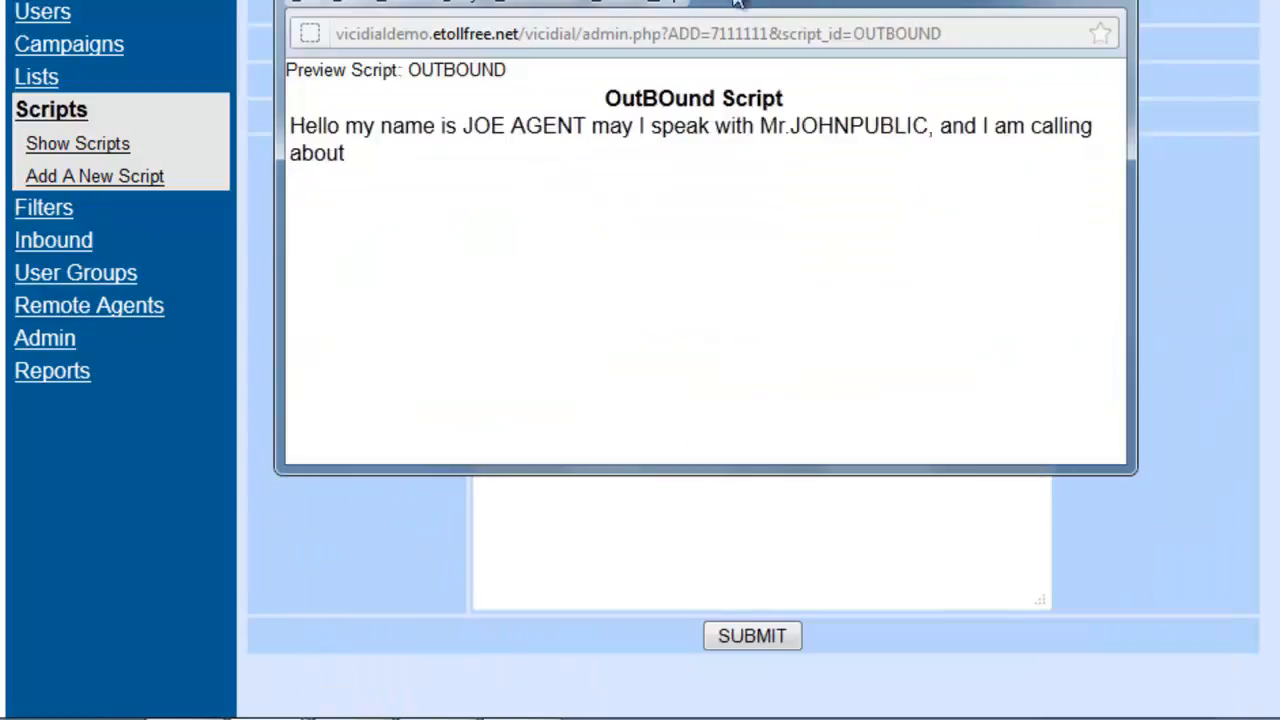
pyautogui.click(1106, 0)
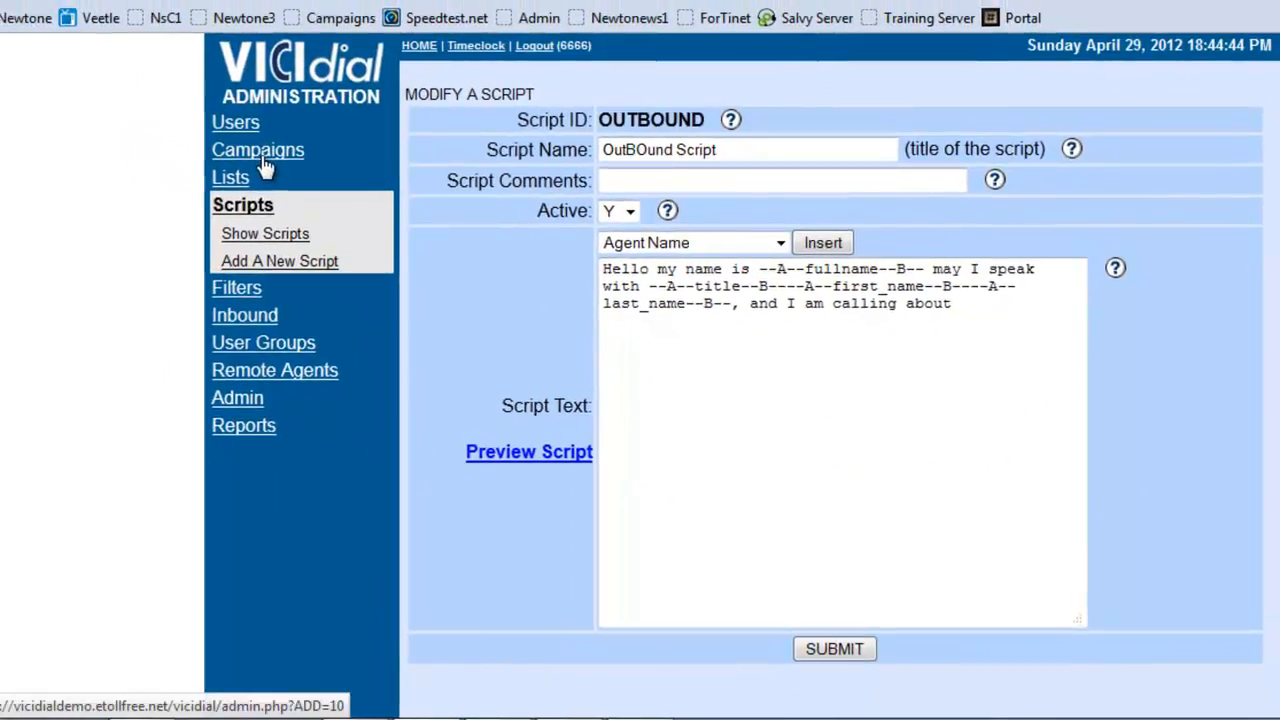
# Step: Open the TEST_OUT campaign in its detail view
pyautogui.click(264, 160)
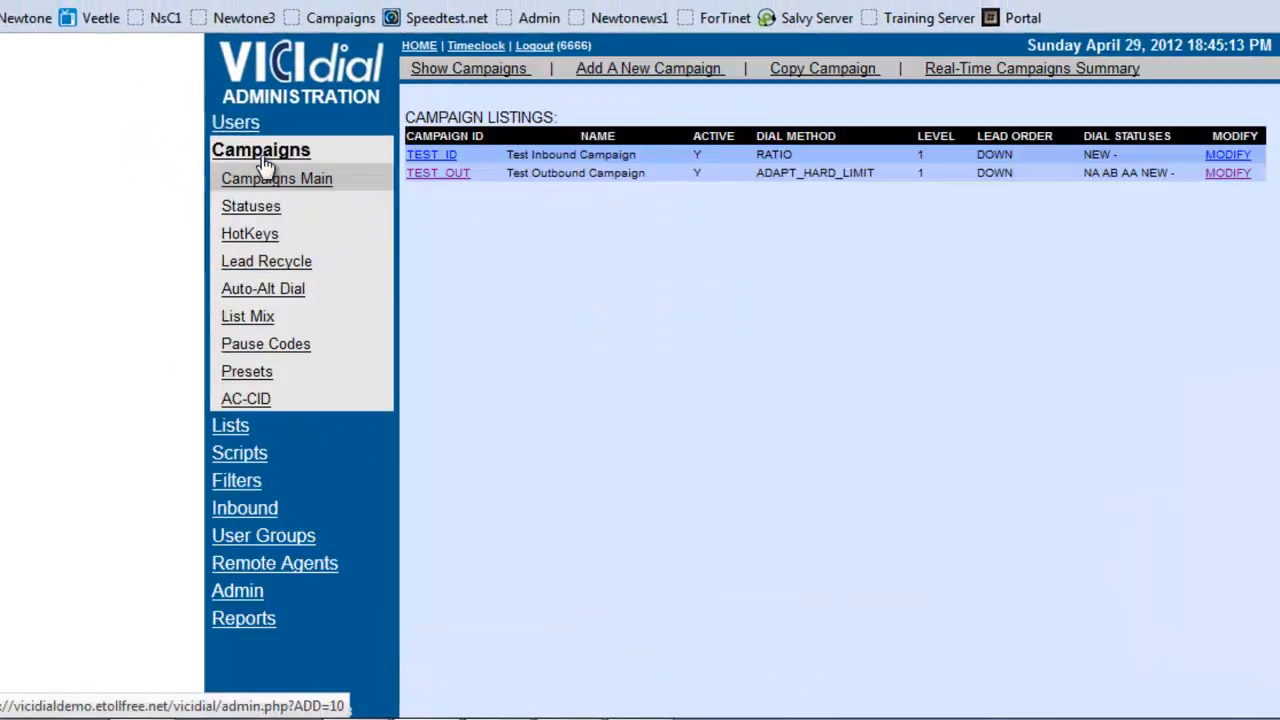
pyautogui.click(431, 180)
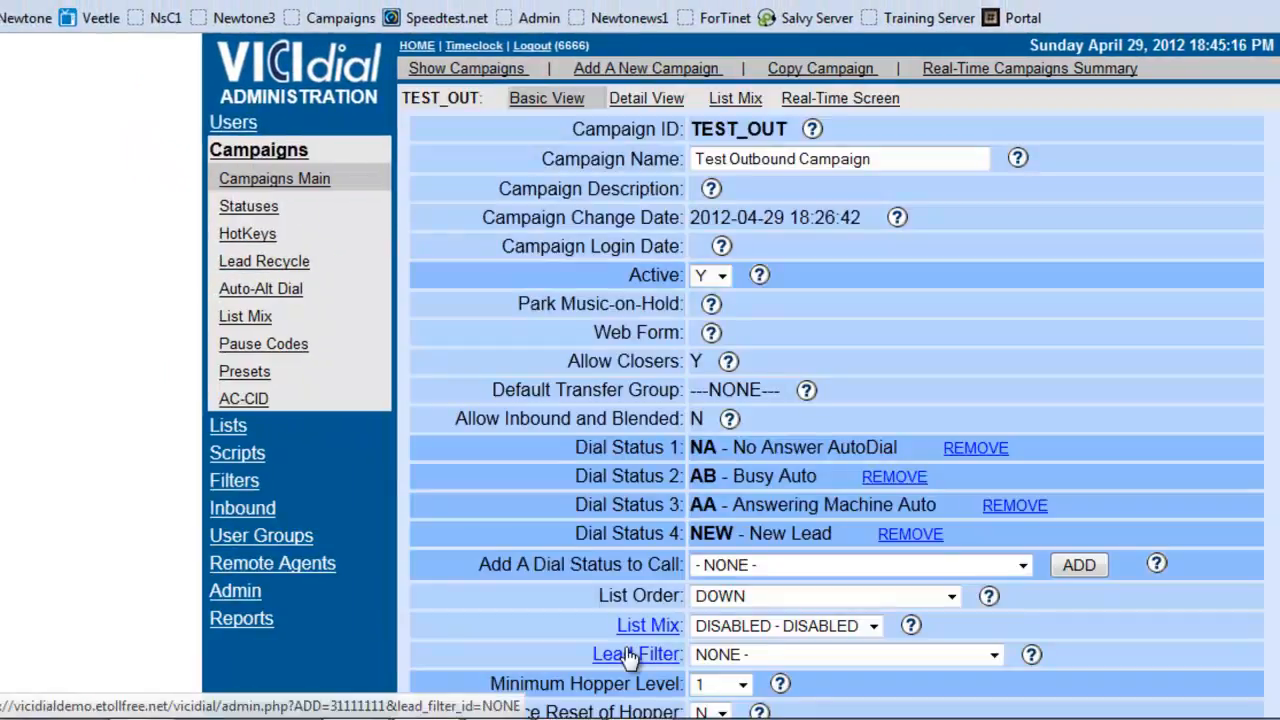
pyautogui.click(640, 98)
# Step: Set the Test Outbound Campaign's script to "OUTBOUND - OutBOund Script"
pyautogui.scroll(-5, 638, 322)
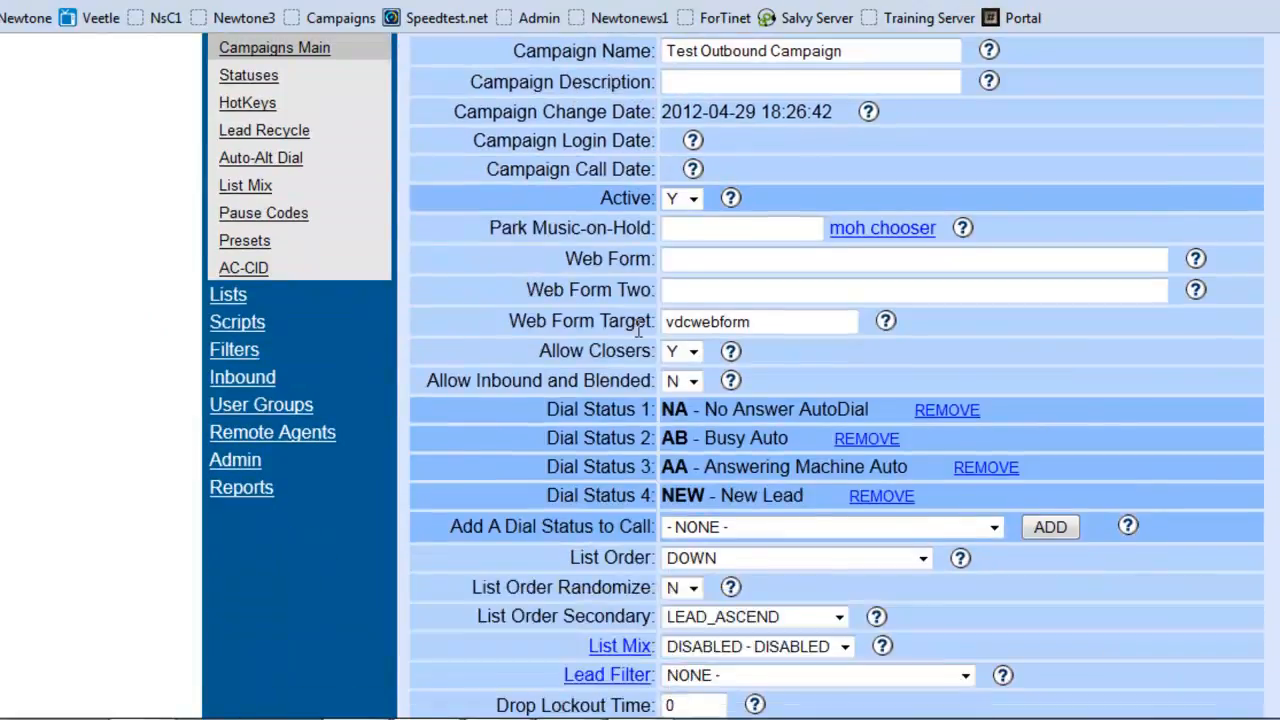
pyautogui.scroll(-6, 637, 330)
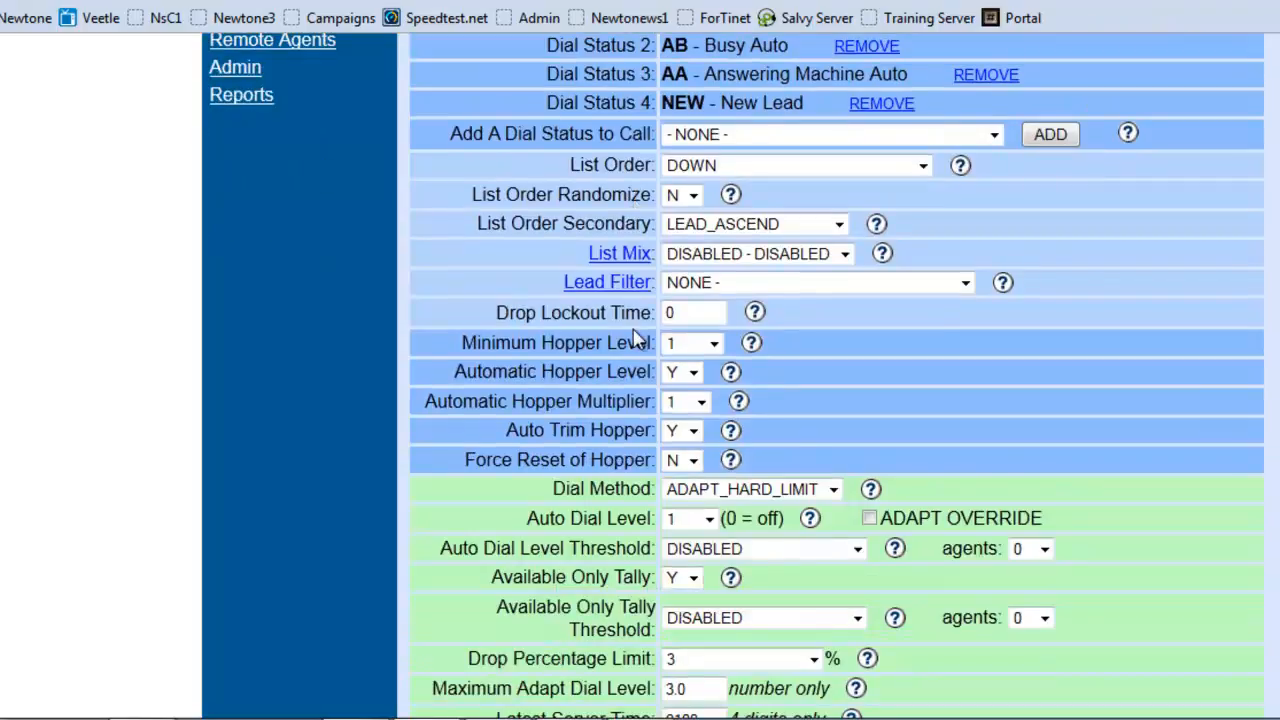
pyautogui.scroll(-6, 633, 327)
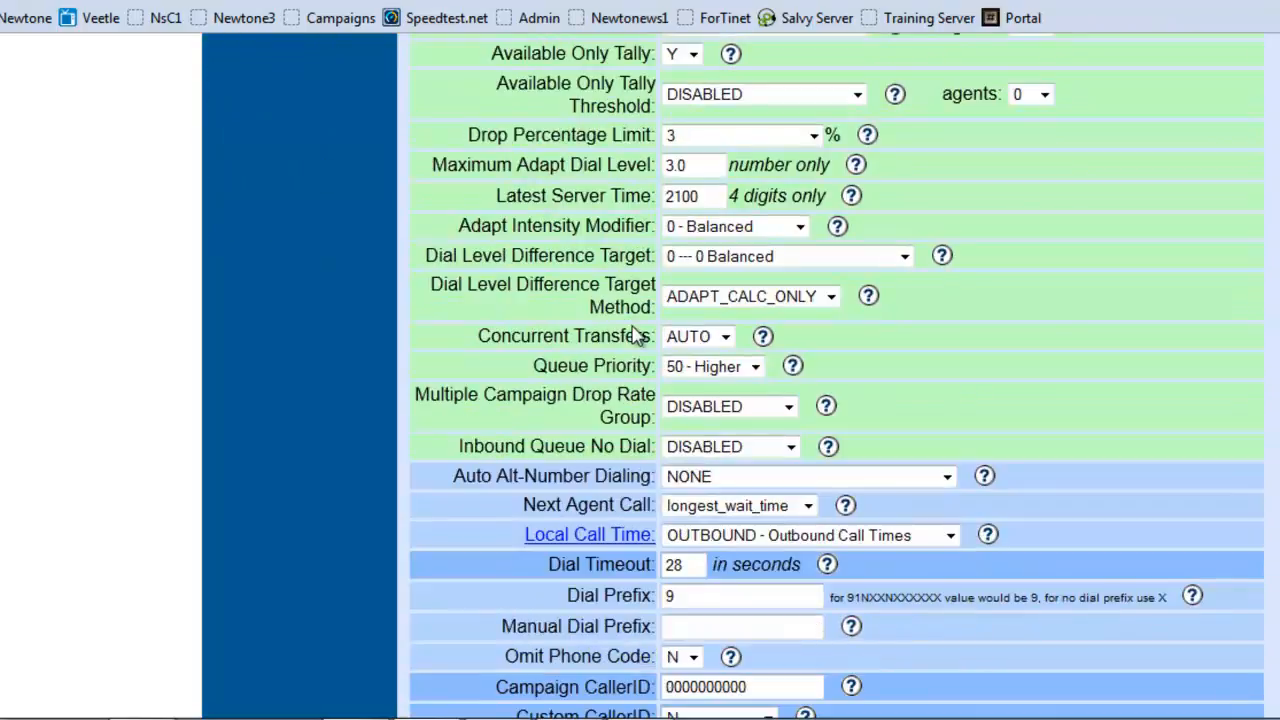
pyautogui.scroll(-2, 633, 330)
pyautogui.scroll(-6, 633, 327)
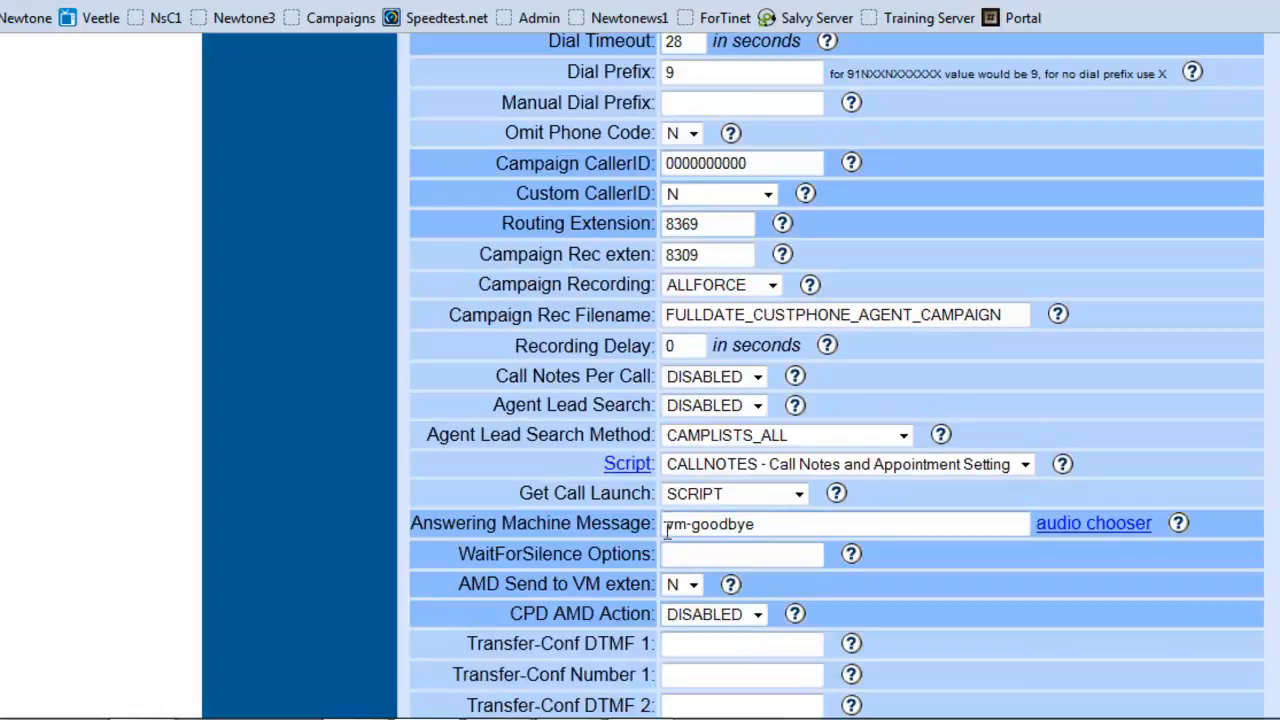
pyautogui.click(678, 465)
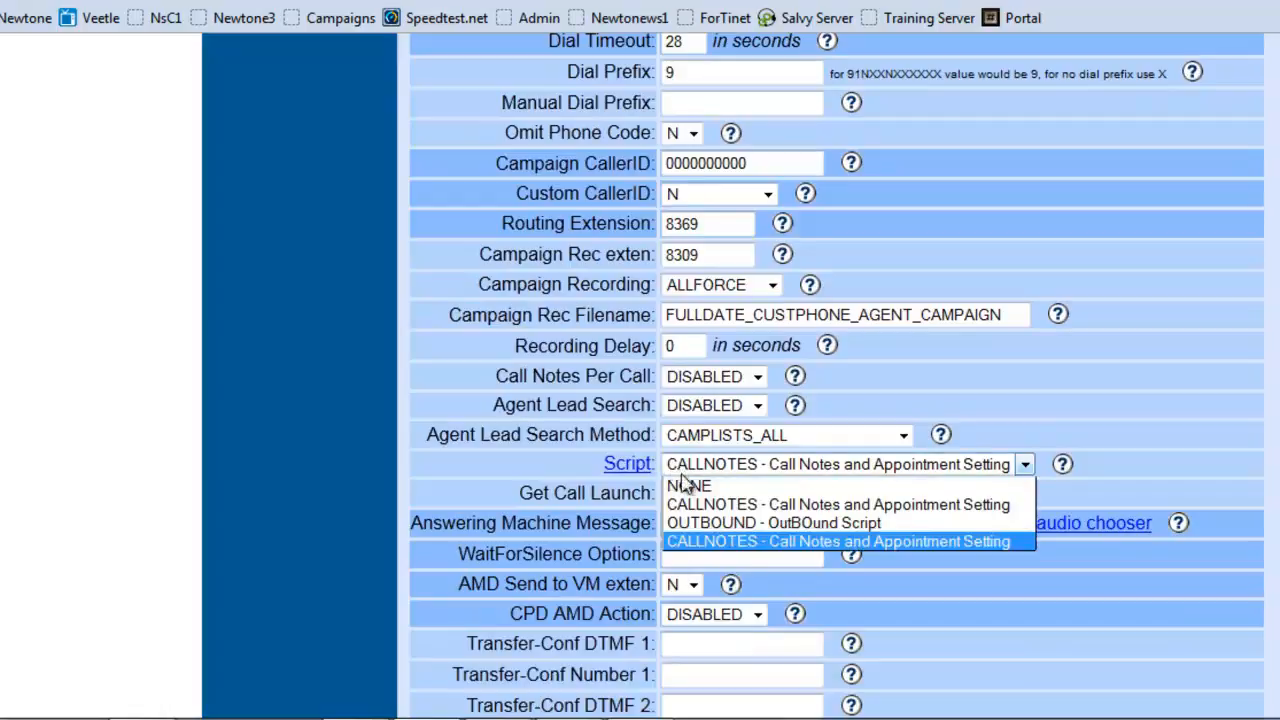
pyautogui.click(680, 525)
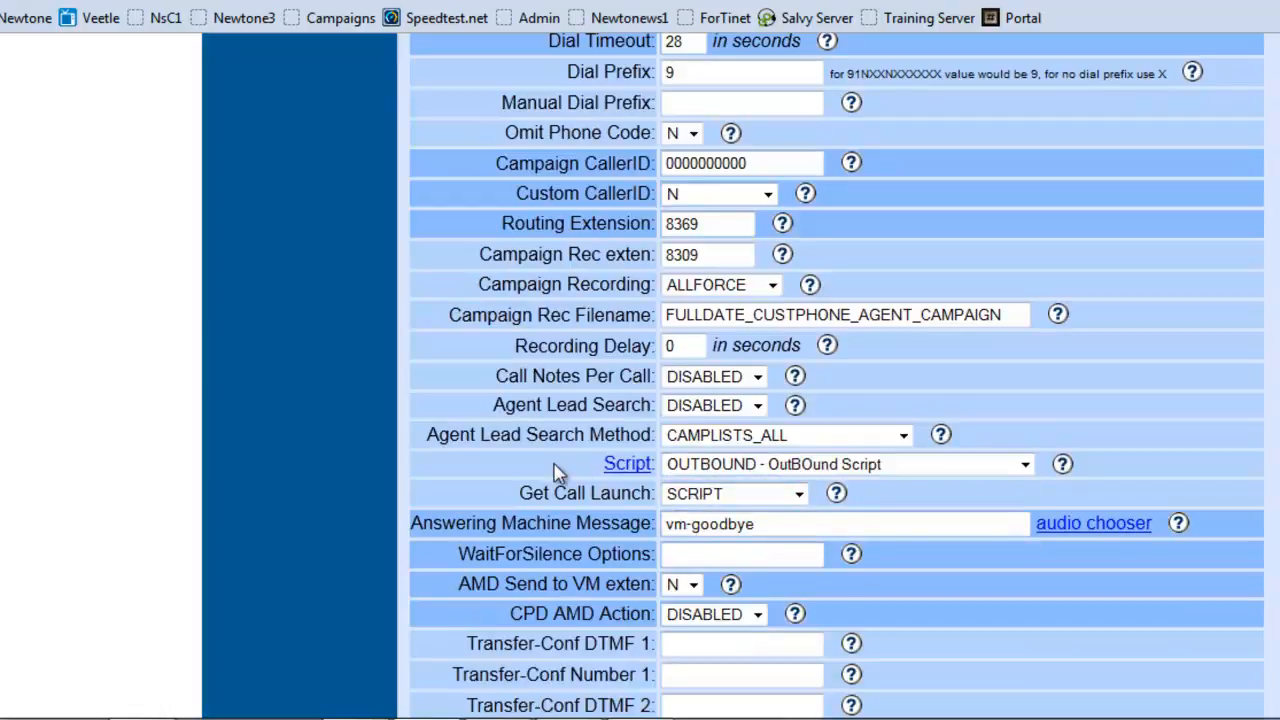
# Step: Submit the modified settings of the Test Outbound Campaign
pyautogui.scroll(-10, 560, 470)
pyautogui.scroll(-10, 560, 467)
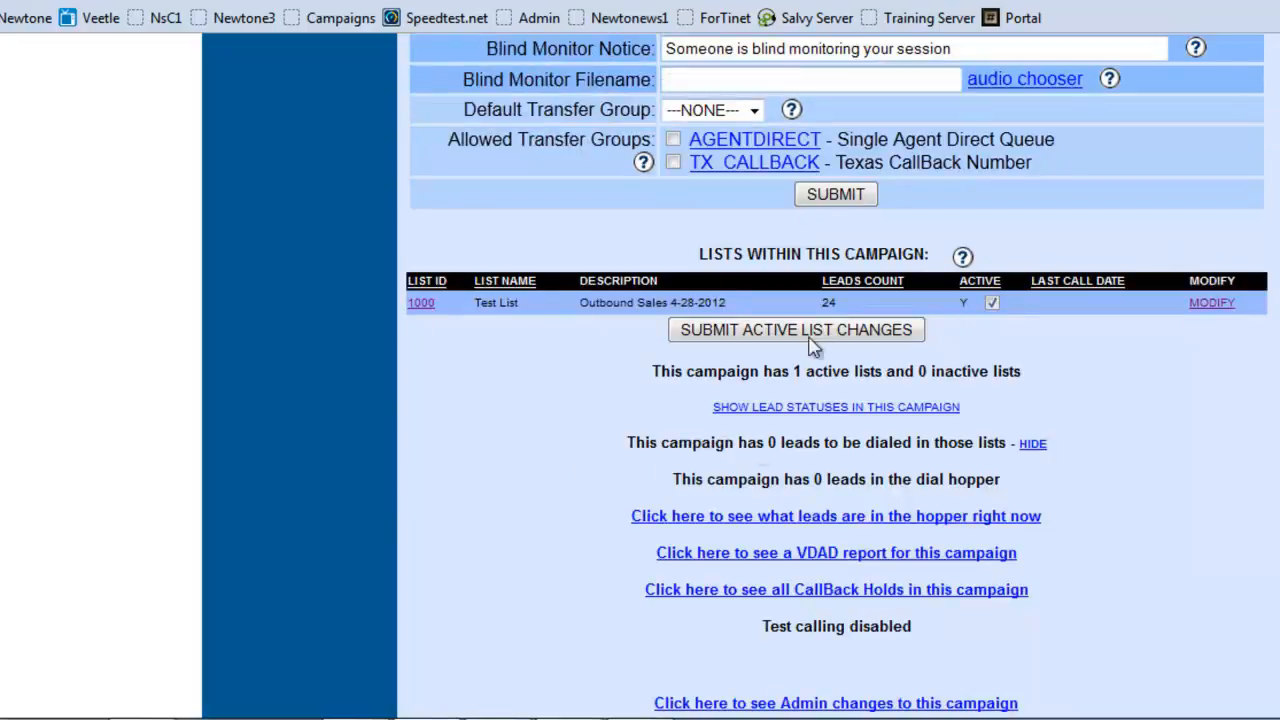
pyautogui.click(822, 200)
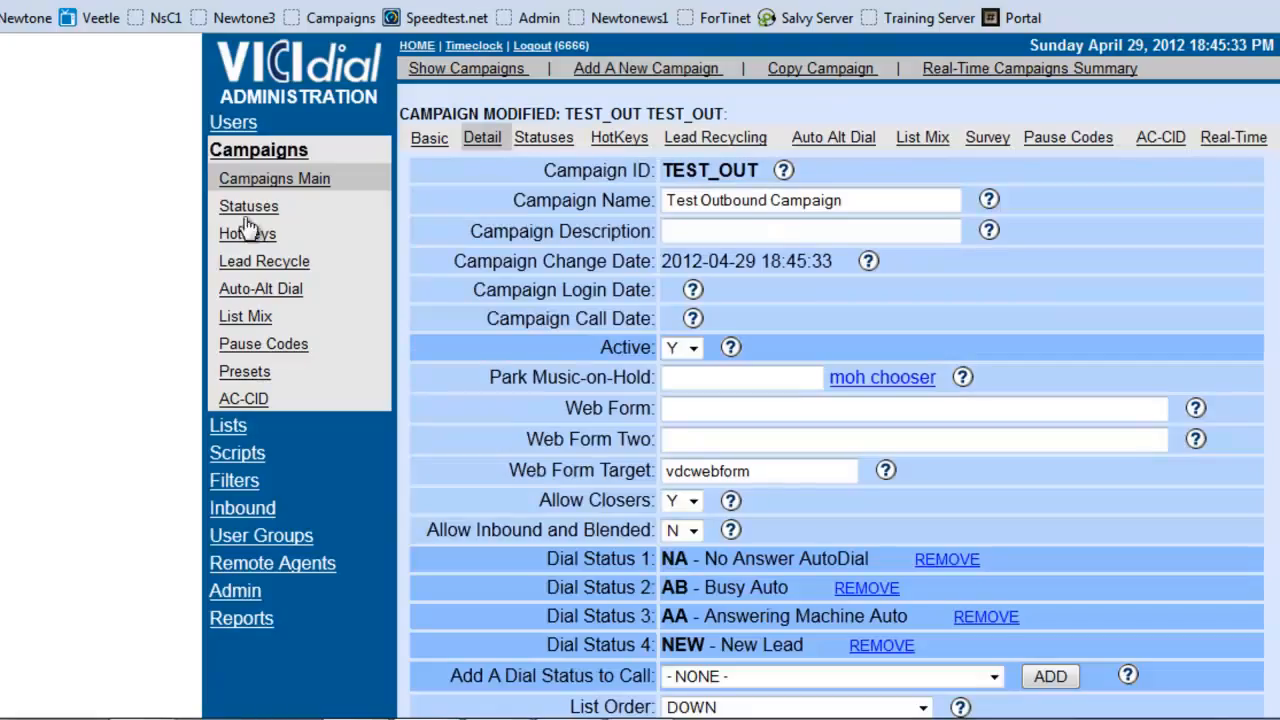
# Step: Start a new script with the ID INBOUND and the name "InBOund Script"
pyautogui.click(238, 458)
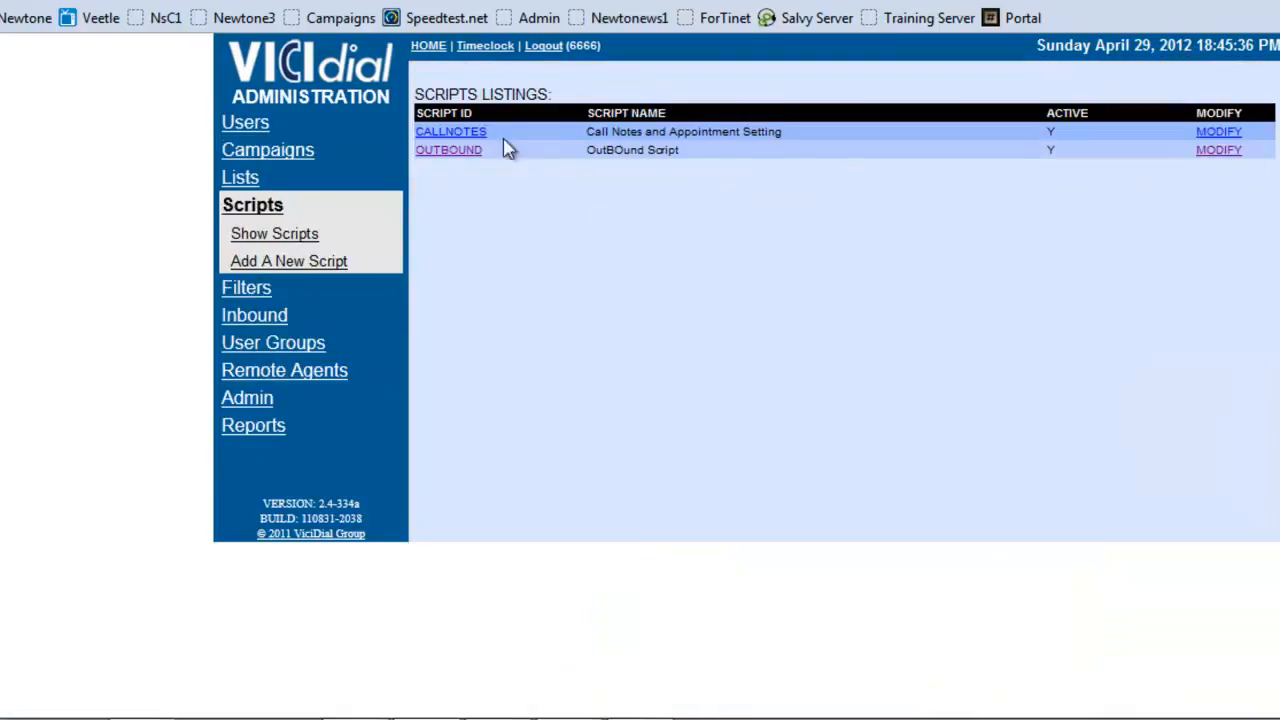
pyautogui.click(236, 262)
pyautogui.click(626, 116)
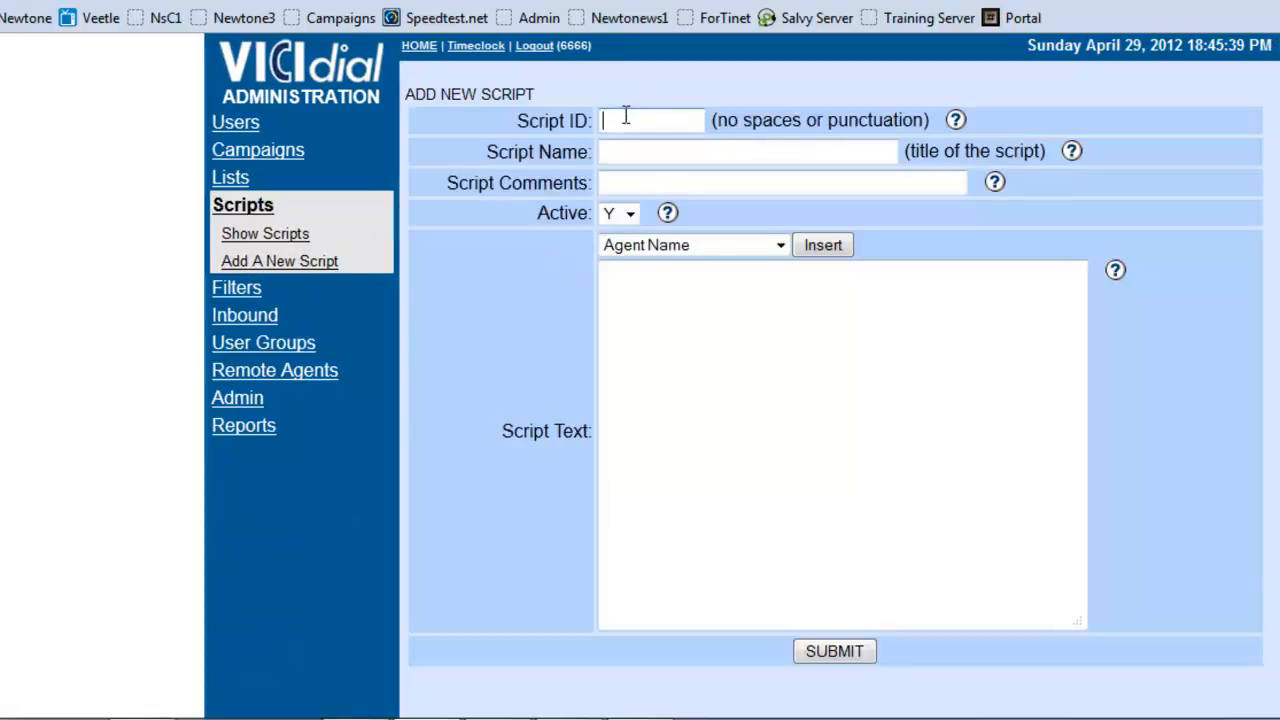
pyautogui.write('INBOUND')
pyautogui.press('Tab')
pyautogui.press('Tab')
pyautogui.write('I')
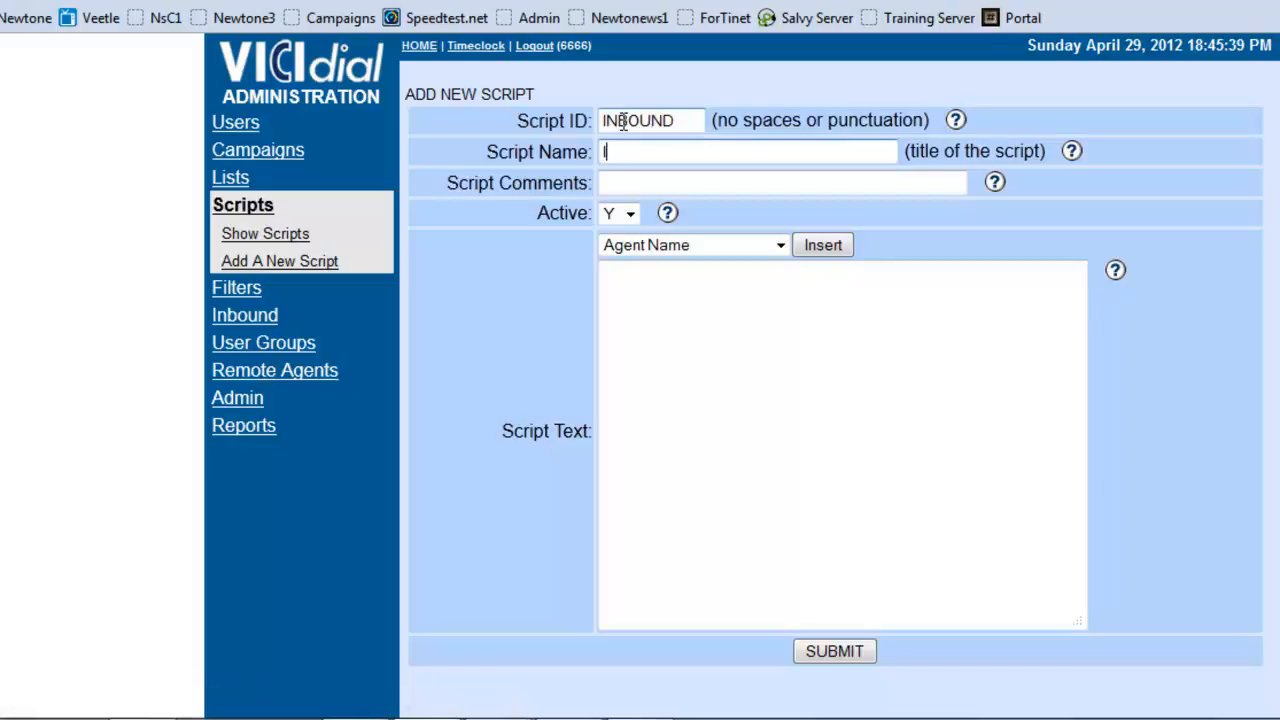
pyautogui.write('n')
pyautogui.write('Ound Scr')
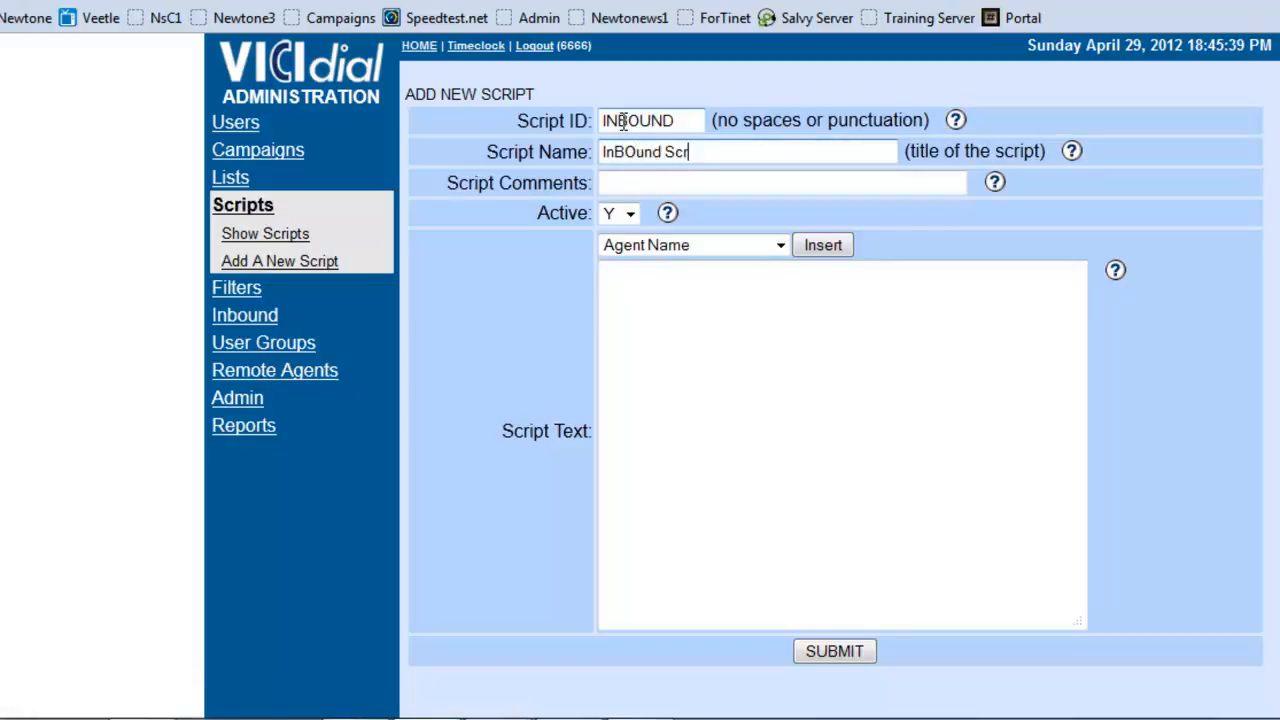
pyautogui.write('ipt')
# Step: Write "Hi thank you for calling the sales department my name is" as the script text and insert the Agent Name field after it
pyautogui.press('Tab')
pyautogui.press('Tab')
pyautogui.press('Tab')
pyautogui.press('Tab')
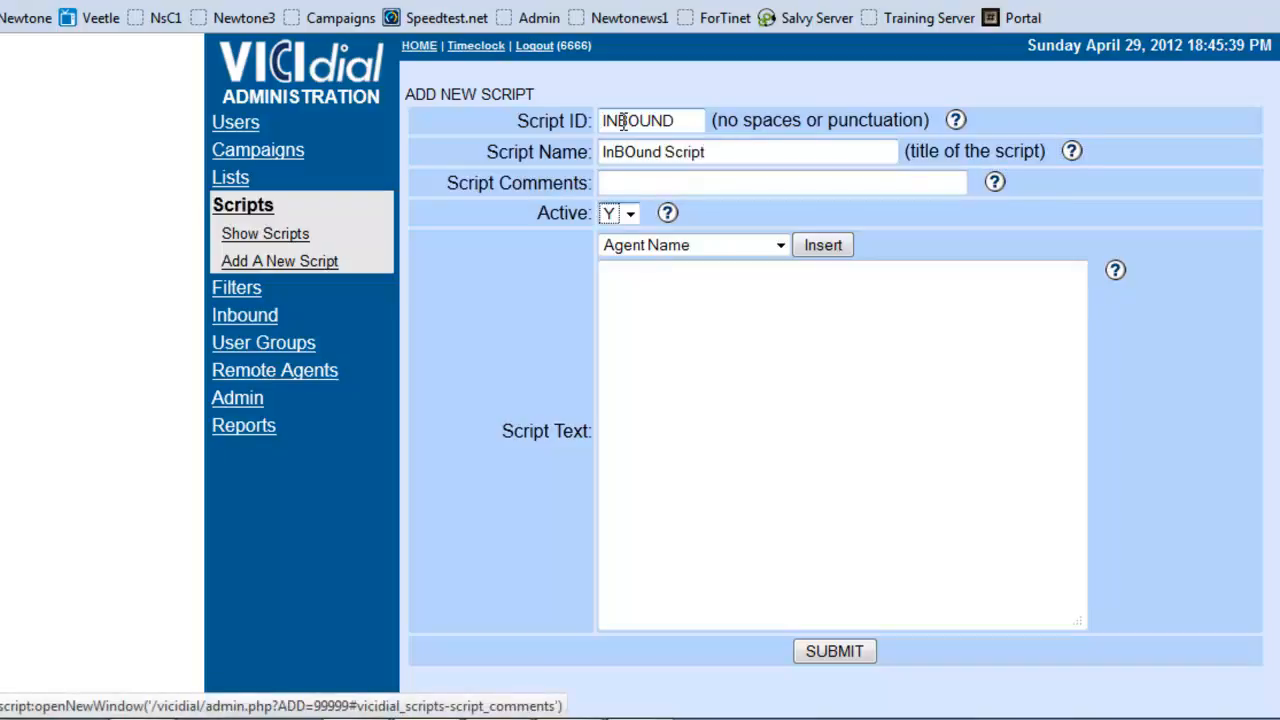
pyautogui.press('Tab')
pyautogui.press('Tab')
pyautogui.press('Tab')
pyautogui.press('Tab')
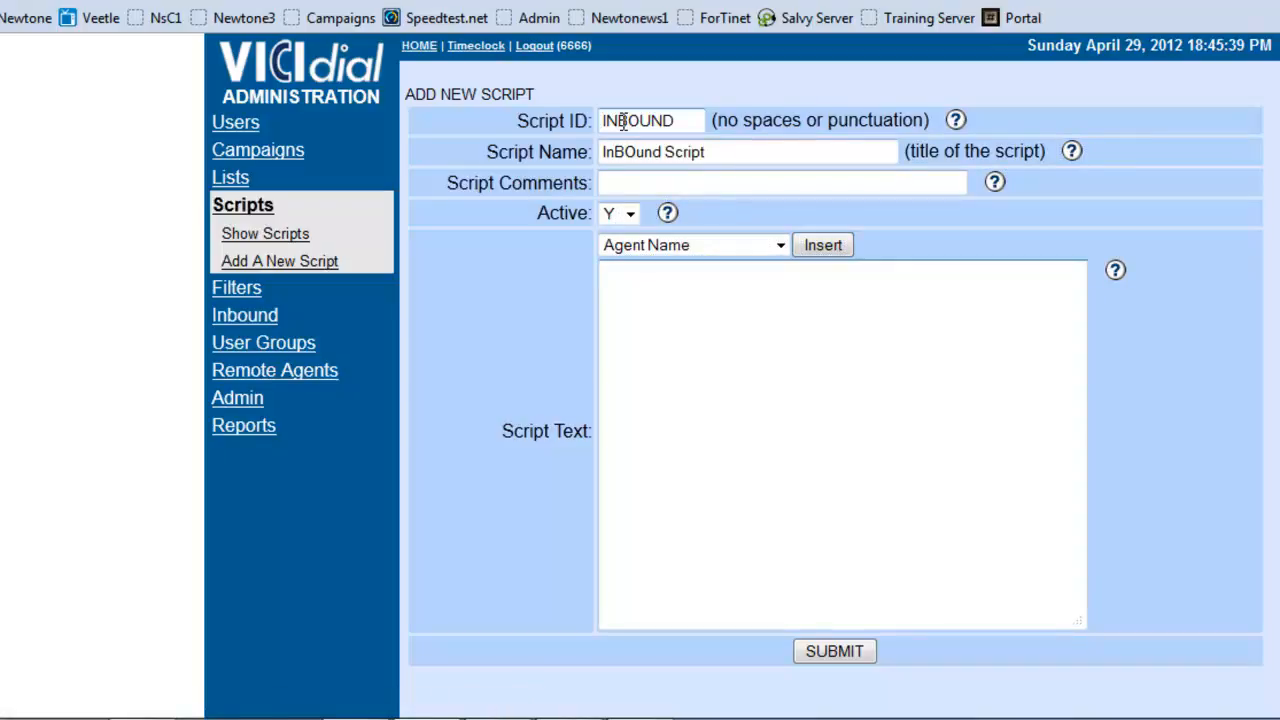
pyautogui.write('Hi thank you for c')
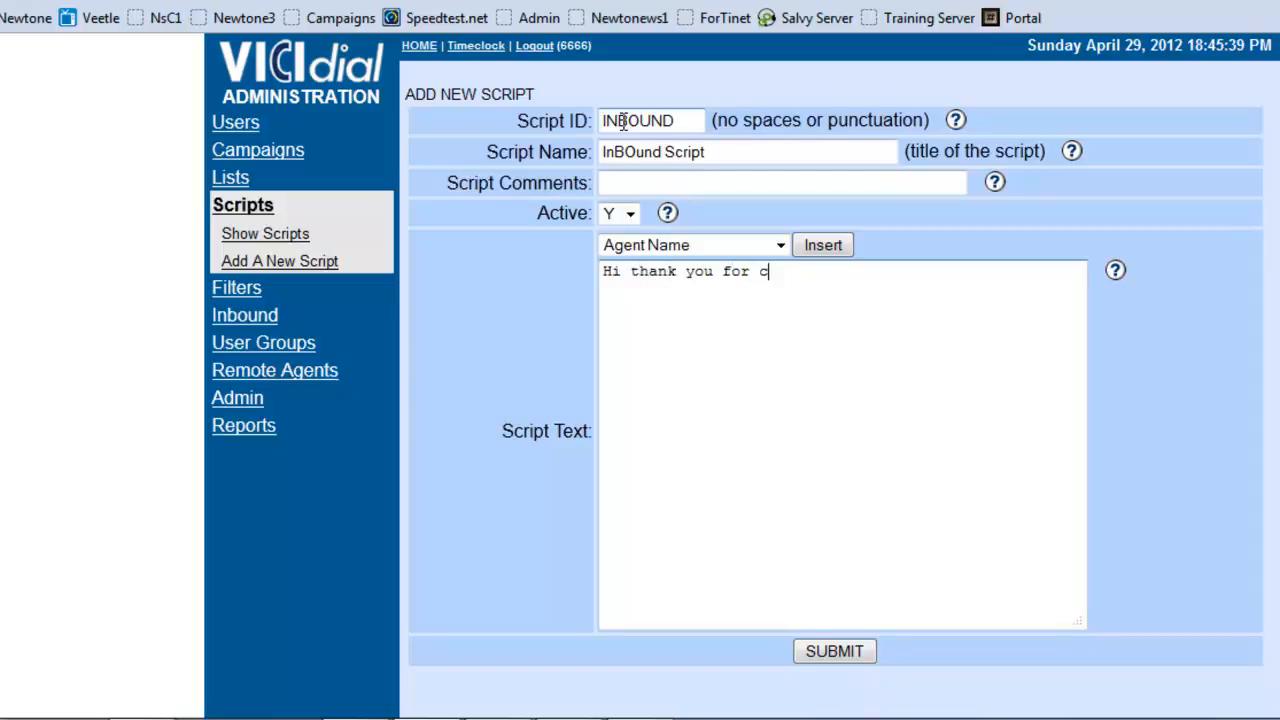
pyautogui.write('alling the sales depart')
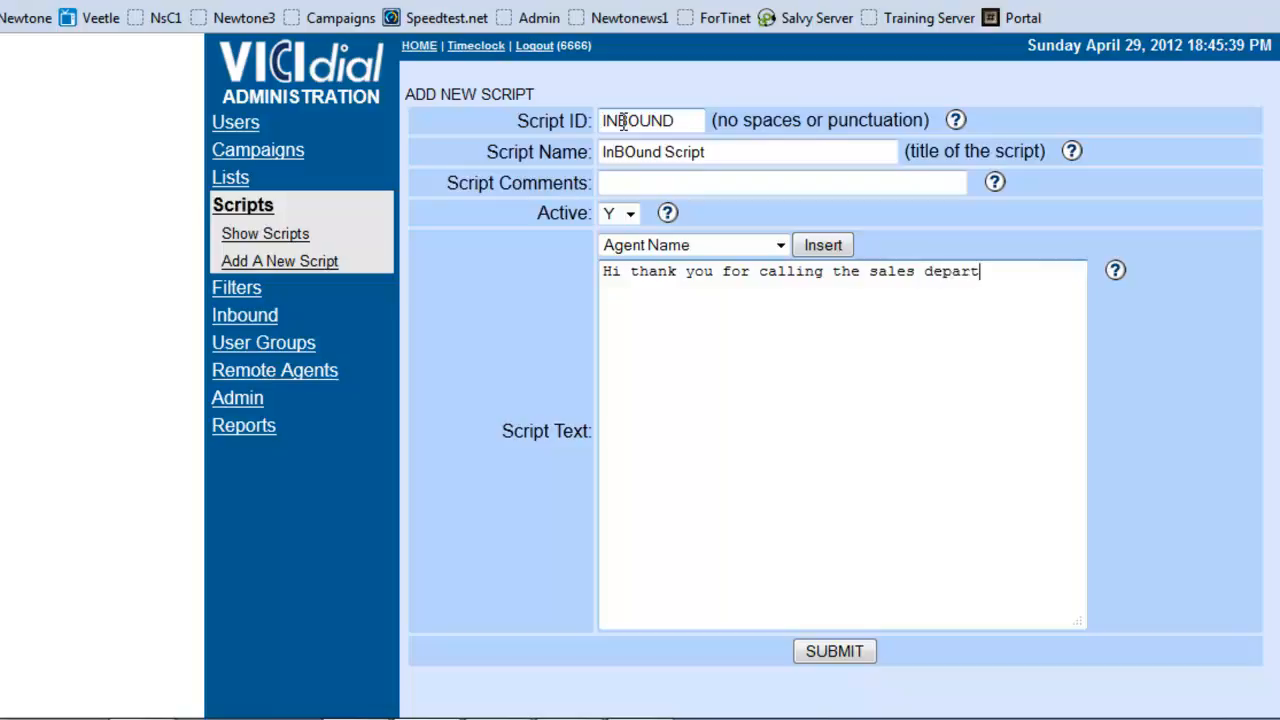
pyautogui.write('ment my name is')
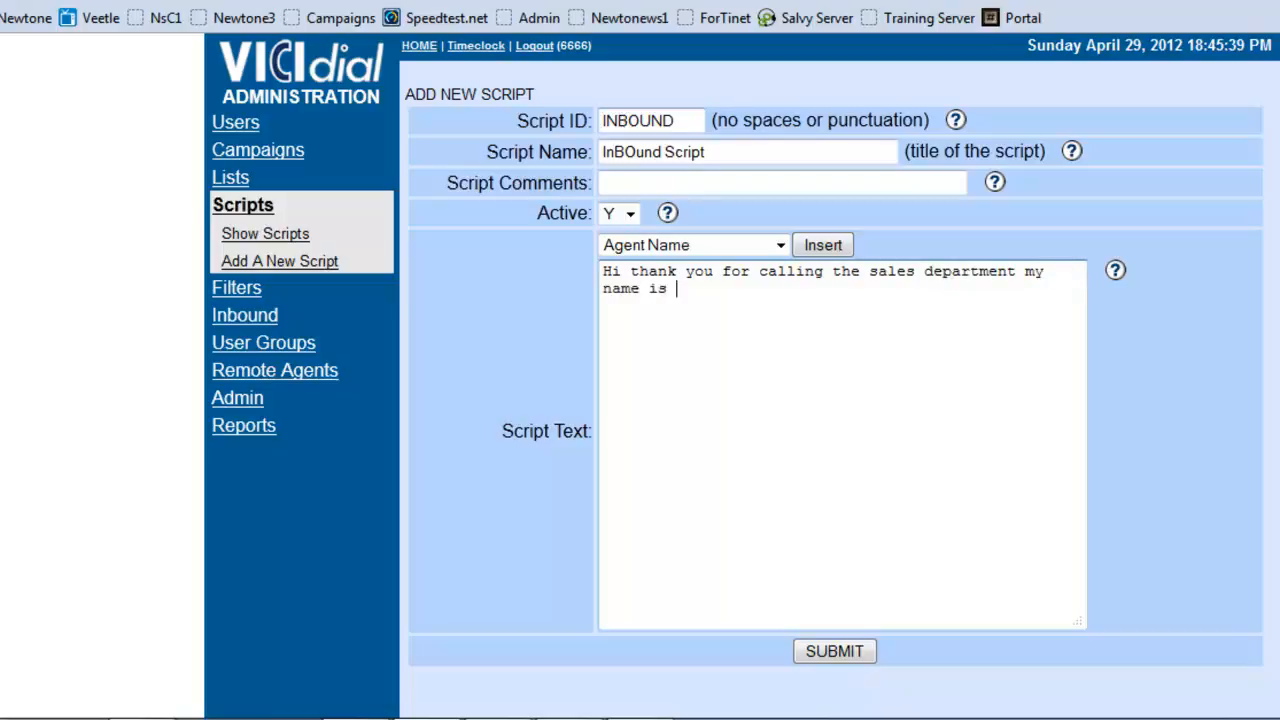
pyautogui.click(812, 248)
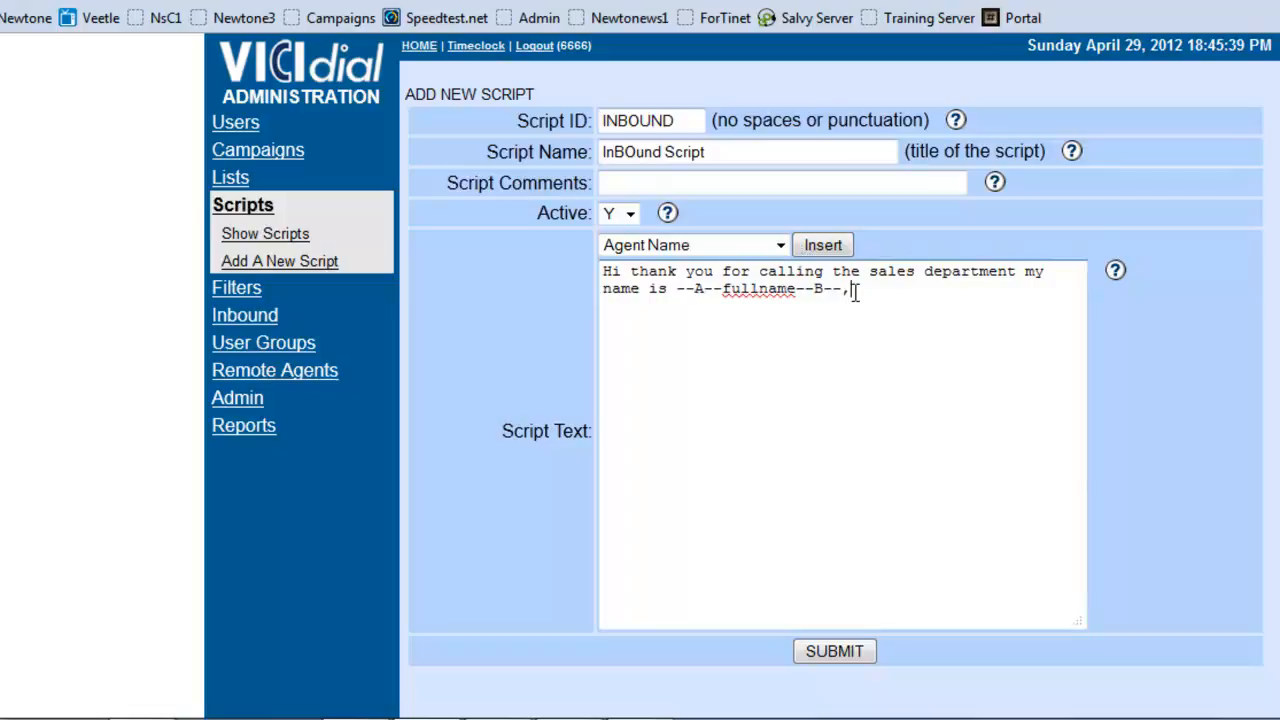
# Step: Append ", how may I help you?" to the end of the script text and submit the new script
pyautogui.write(', who may')
pyautogui.press('BackSpace')
pyautogui.press('BackSpace')
pyautogui.press('BackSpace')
pyautogui.press('BackSpace')
pyautogui.press('BackSpace')
pyautogui.write('how may I h')
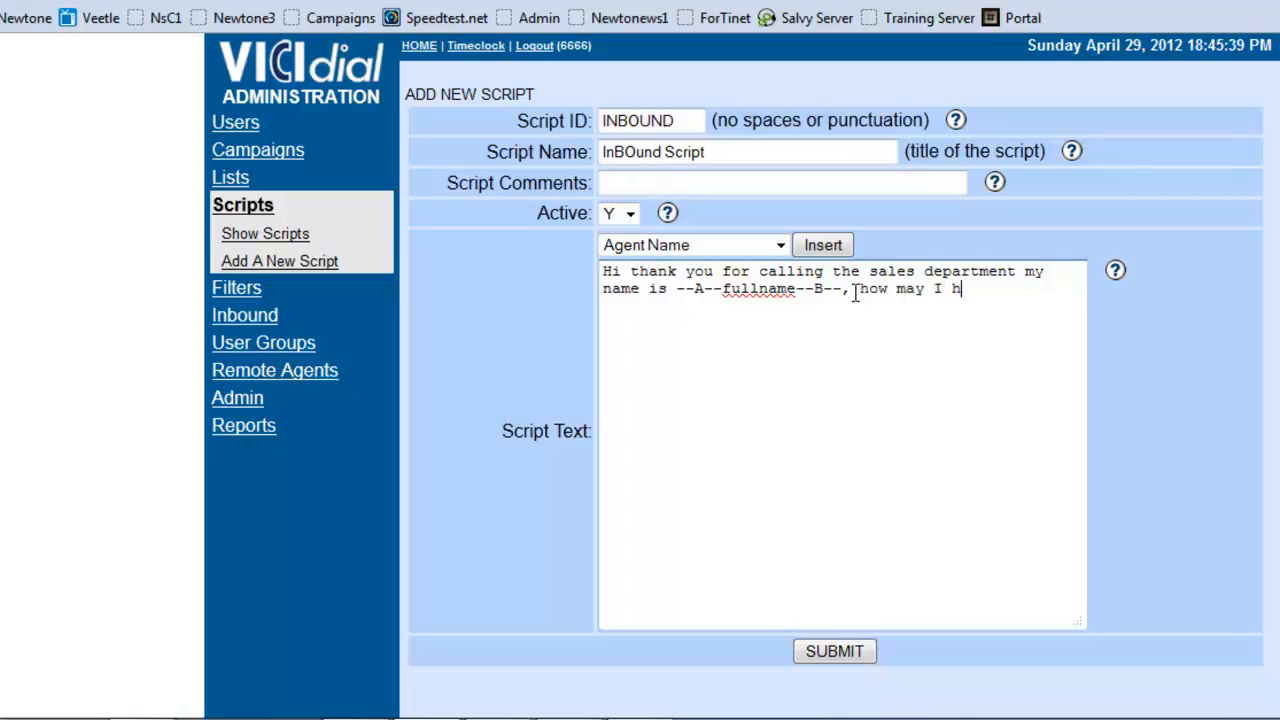
pyautogui.write('elp you?')
pyautogui.click(822, 651)
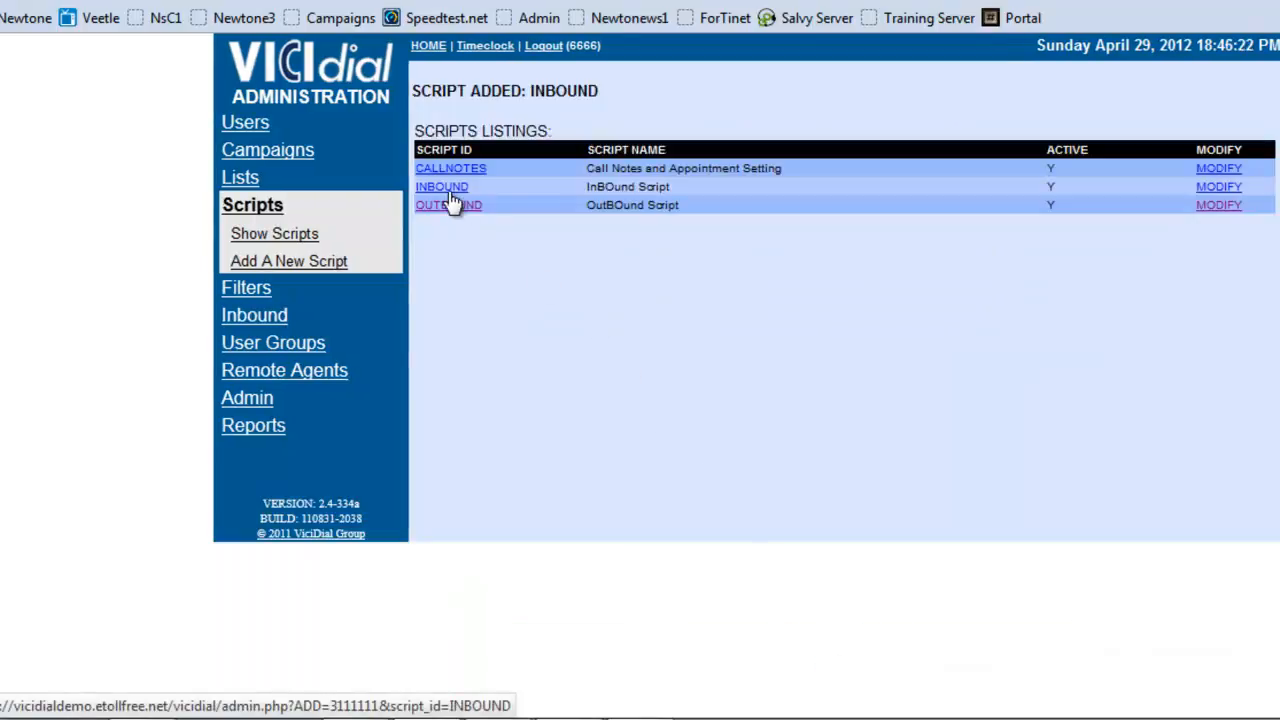
# Step: Open the INBOUND script, preview it, close the preview, and check which campaigns and in-groups use the script
pyautogui.click(448, 190)
pyautogui.click(560, 455)
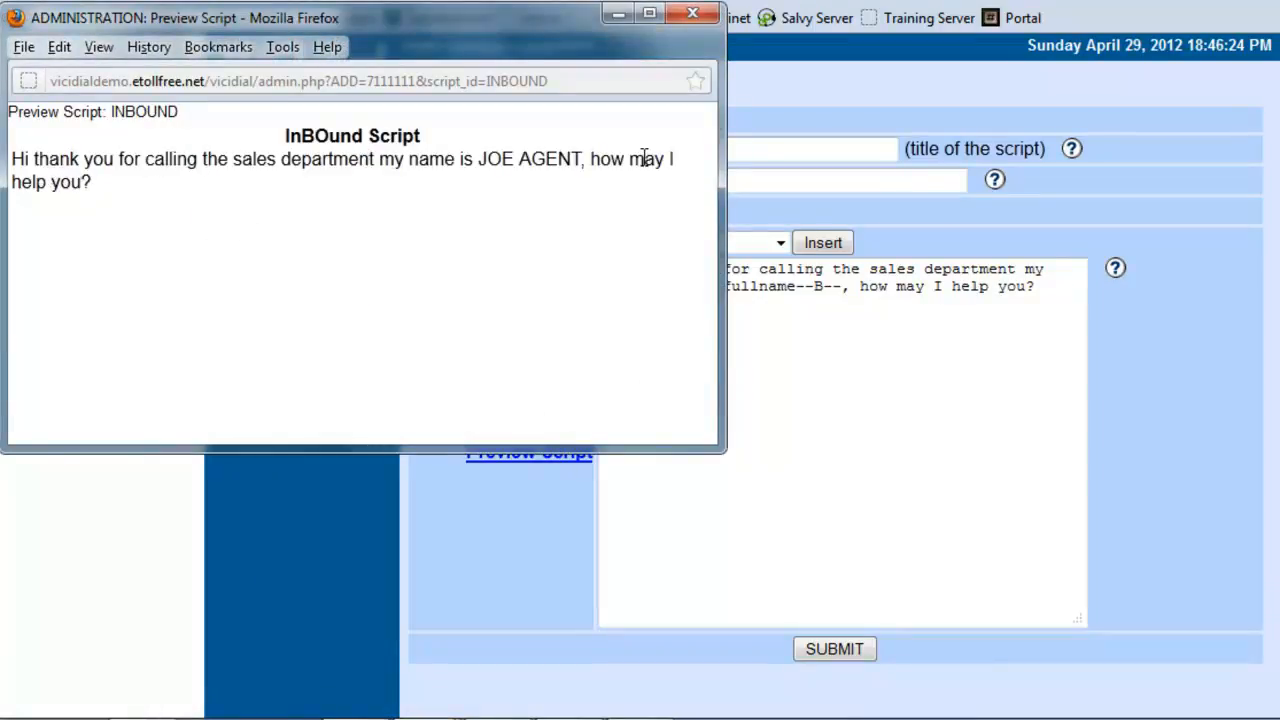
pyautogui.click(692, 13)
pyautogui.scroll(-2, 740, 475)
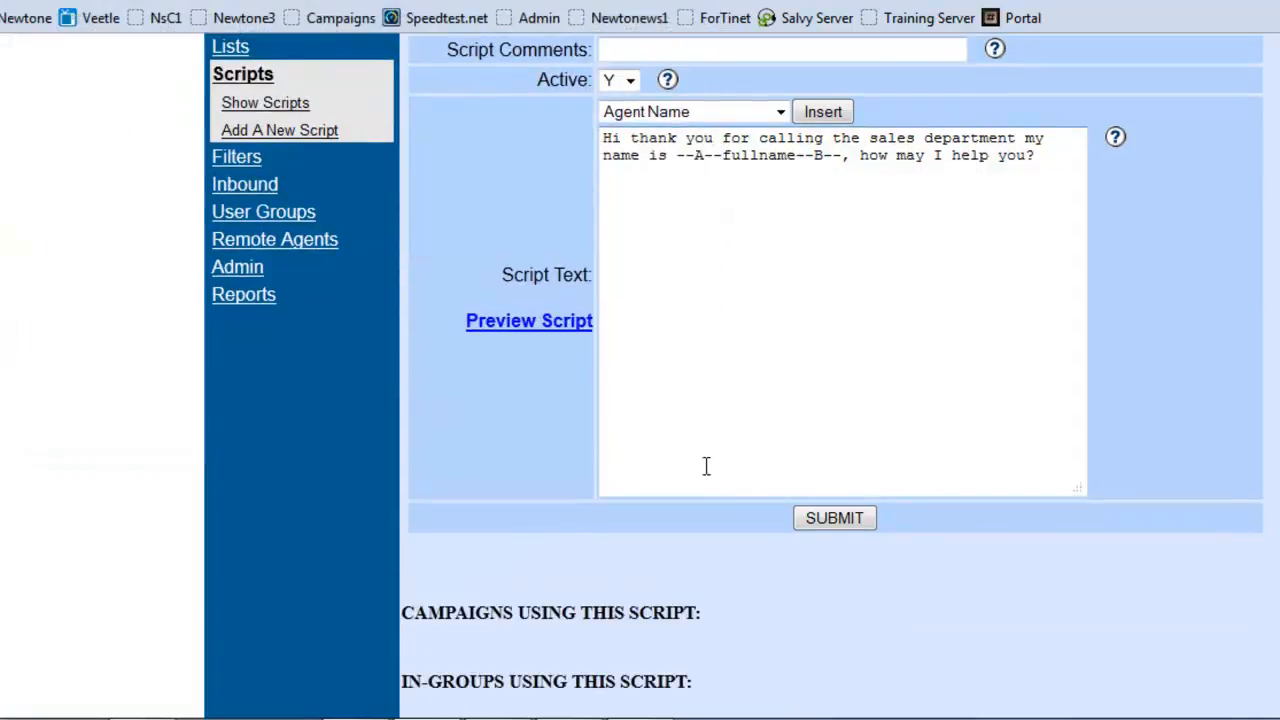
pyautogui.scroll(2, 706, 466)
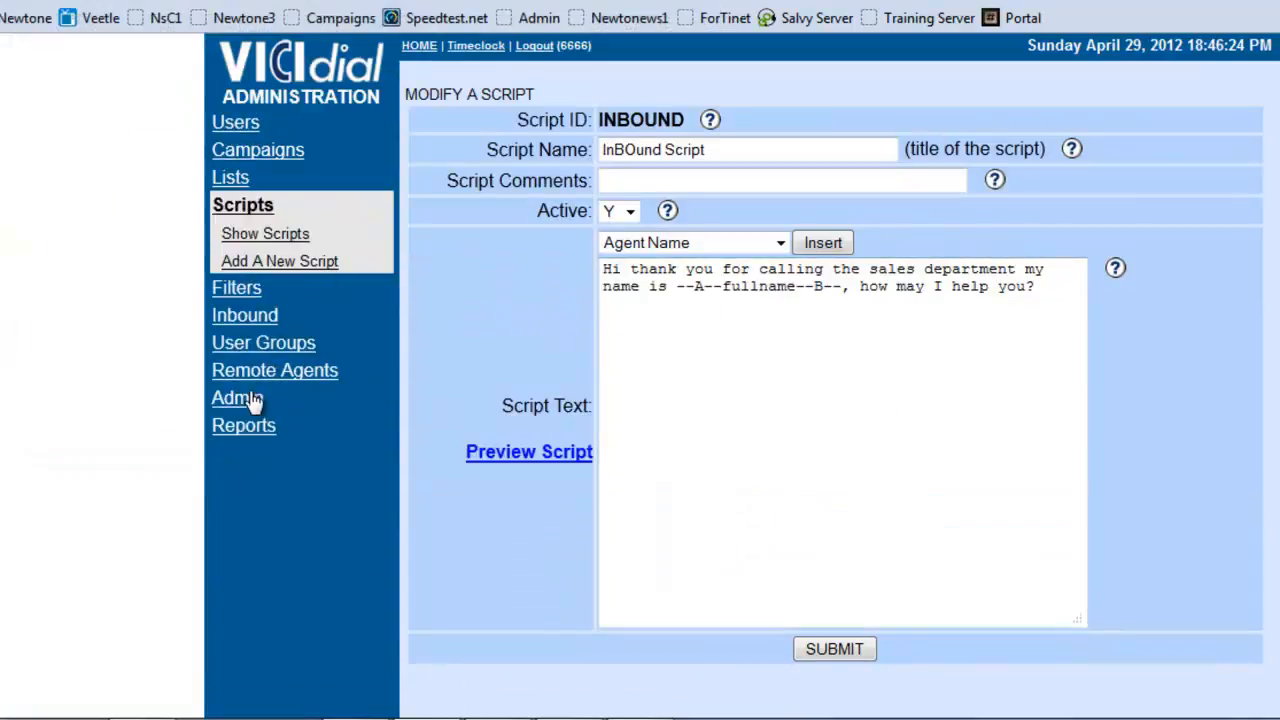
# Step: Open the TX_CALLBACK inbound group and set its script to "INBOUND - InBOund Script"
pyautogui.click(244, 320)
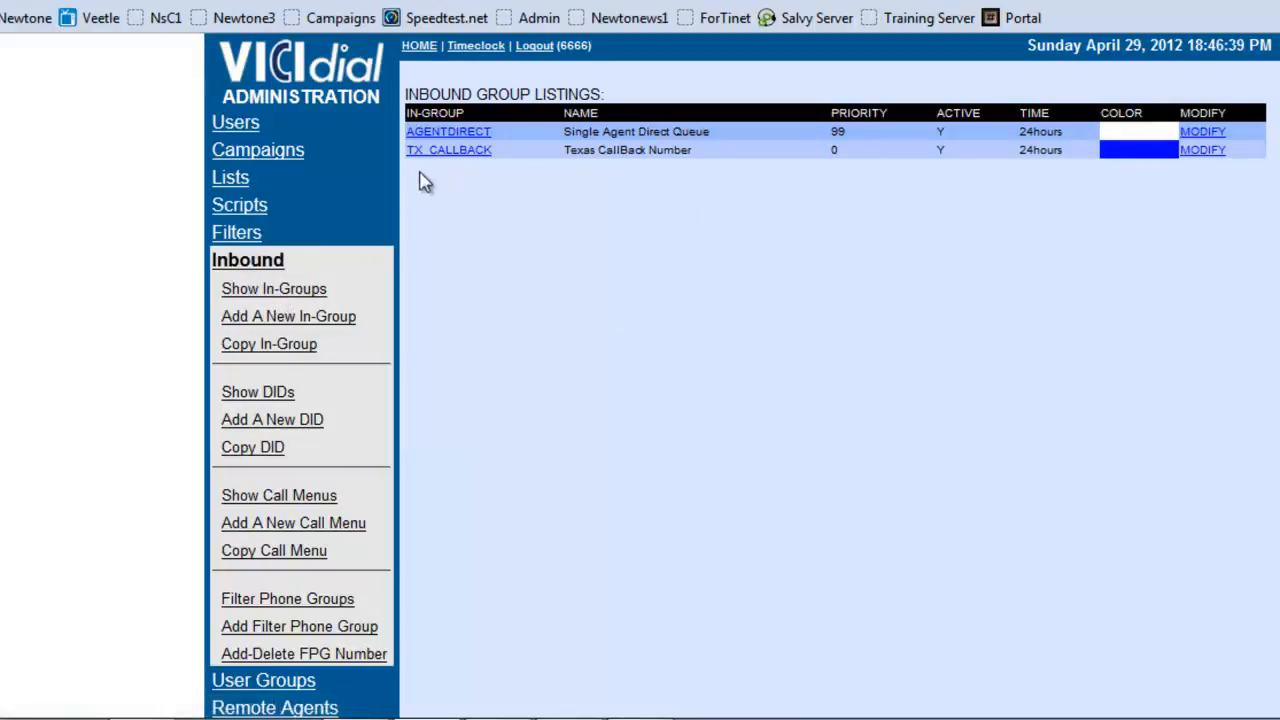
pyautogui.click(445, 152)
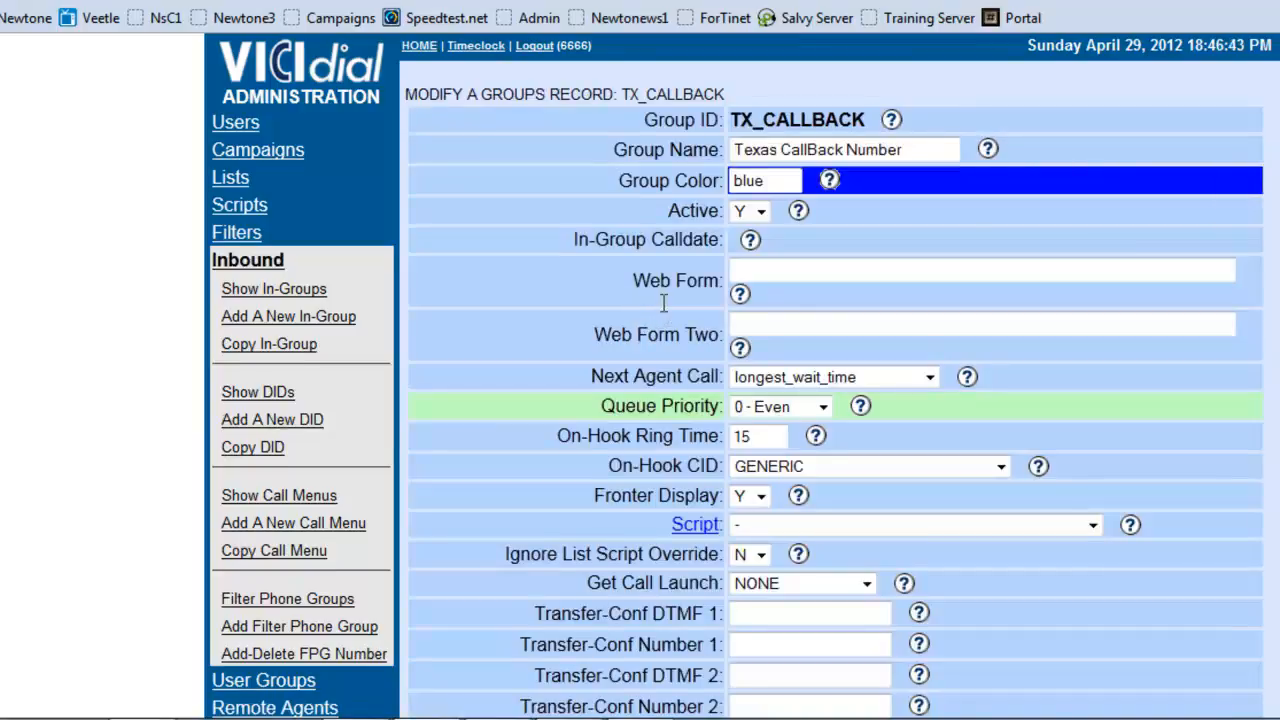
pyautogui.scroll(-2, 664, 304)
pyautogui.click(758, 394)
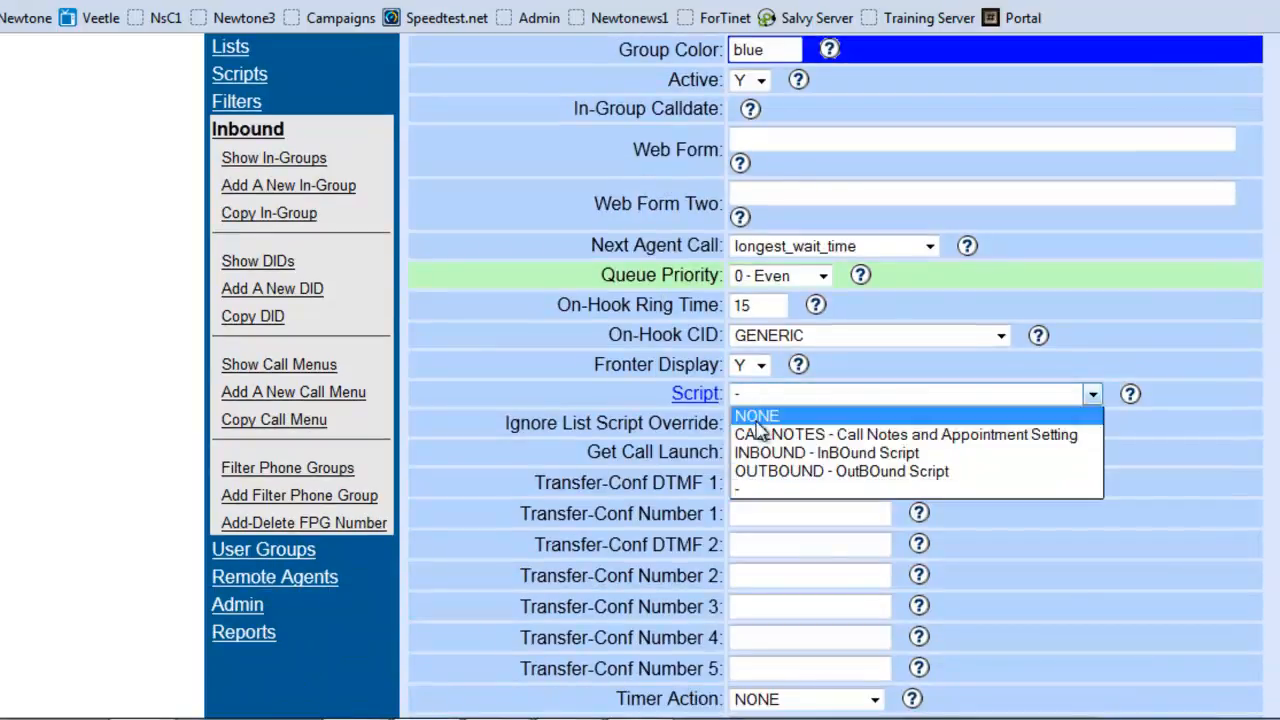
pyautogui.click(760, 453)
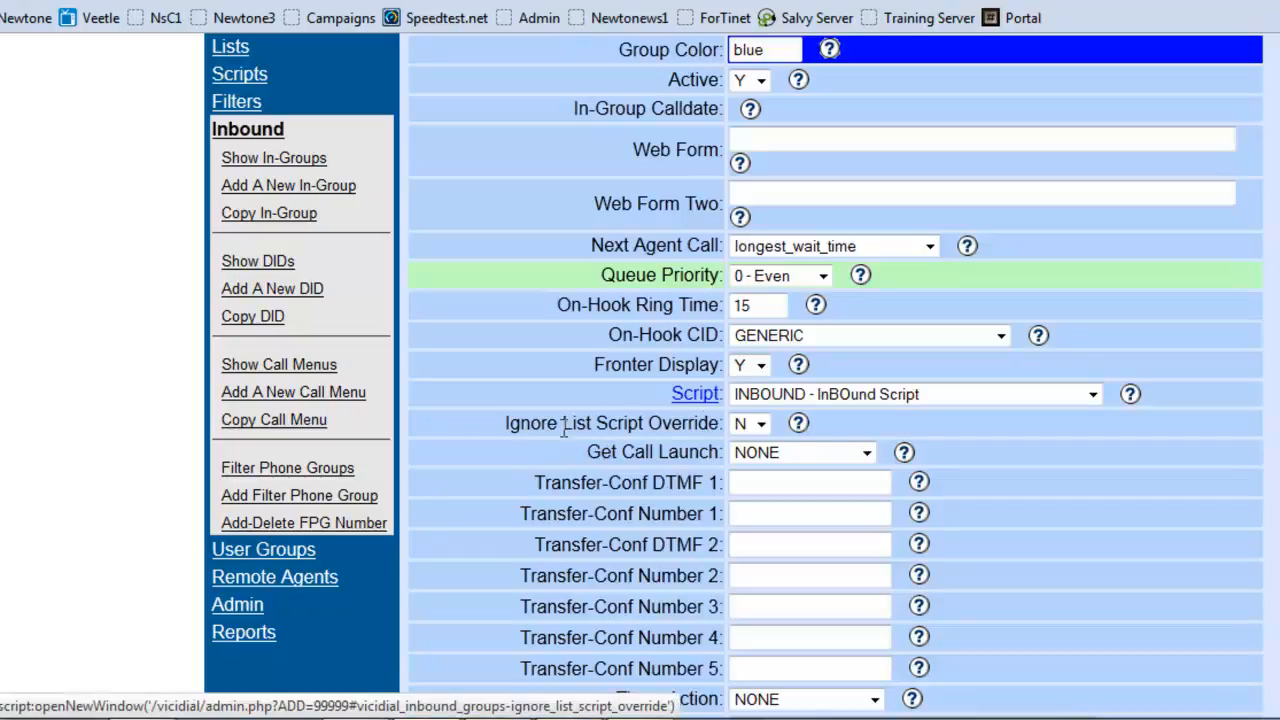
# Step: Set the TX_CALLBACK in-group's Get Call Launch to SCRIPT and submit the agent ranks form for this inbound group
pyautogui.click(803, 452)
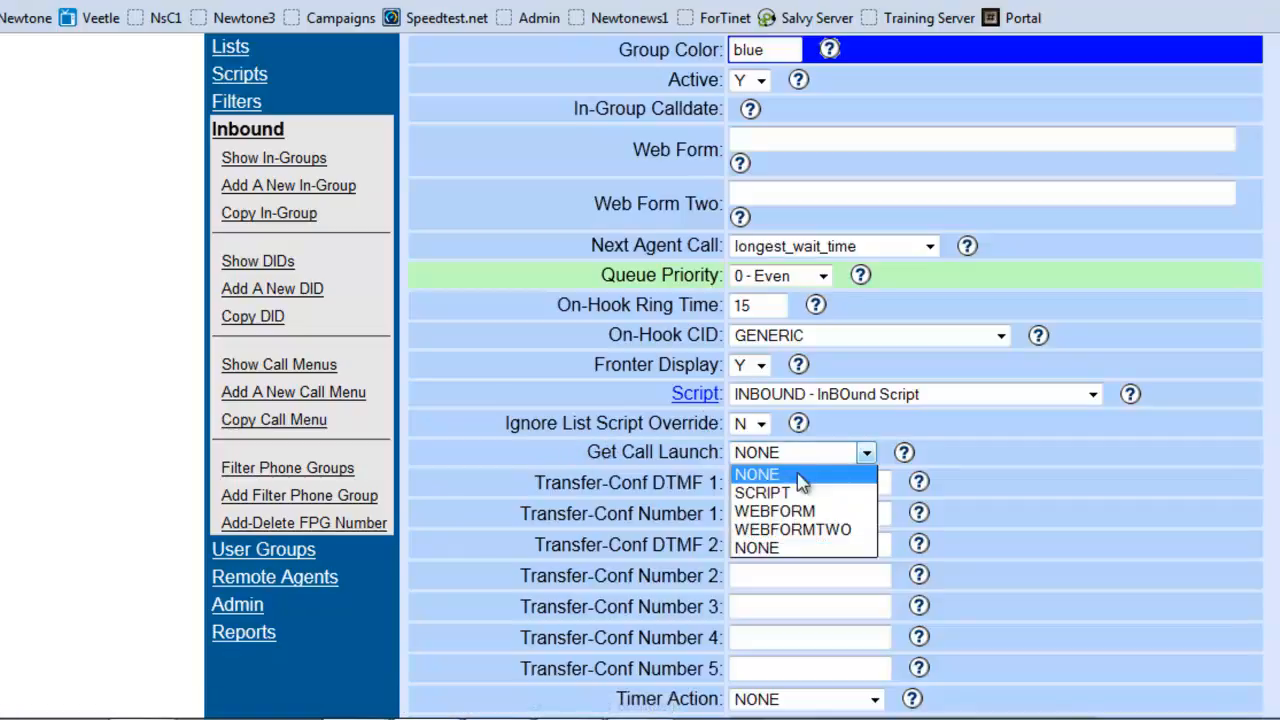
pyautogui.click(806, 491)
pyautogui.scroll(-20, 1020, 494)
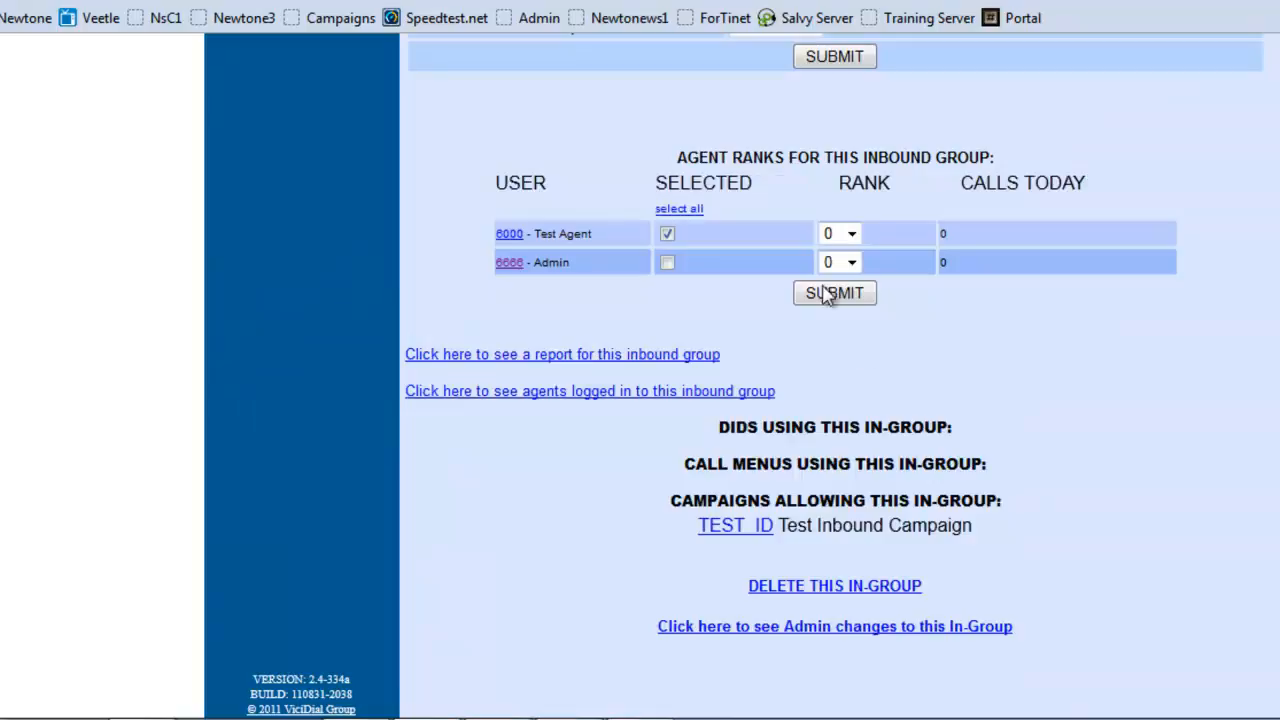
pyautogui.click(822, 297)
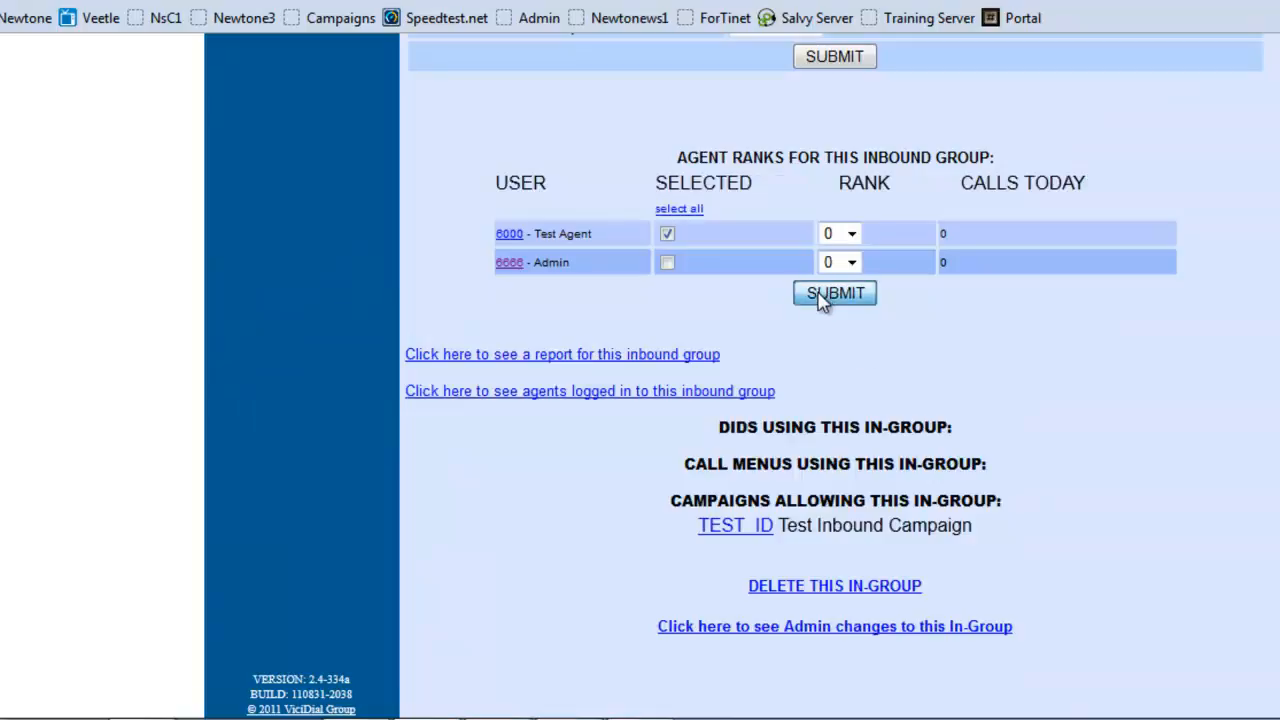